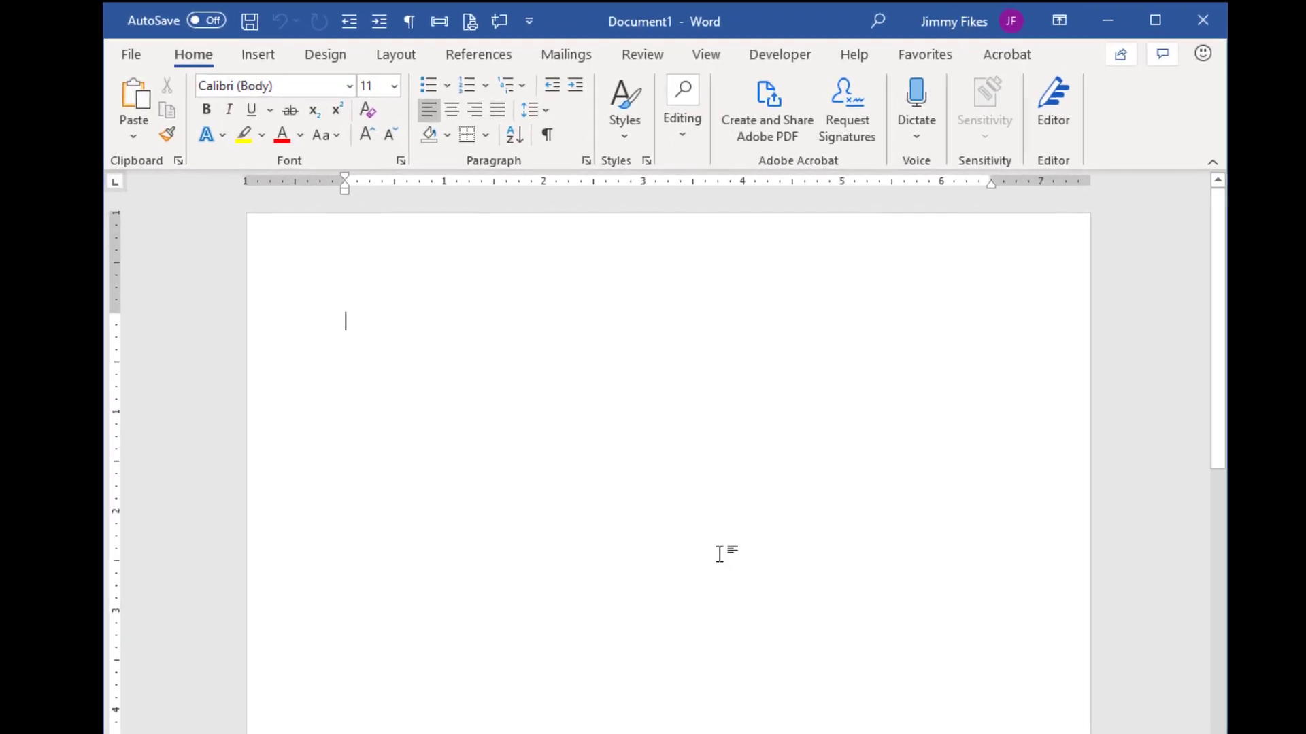
# - Insert five paragraphs of sample text with =rand() at the top of the page
pyautogui.write('=rand')
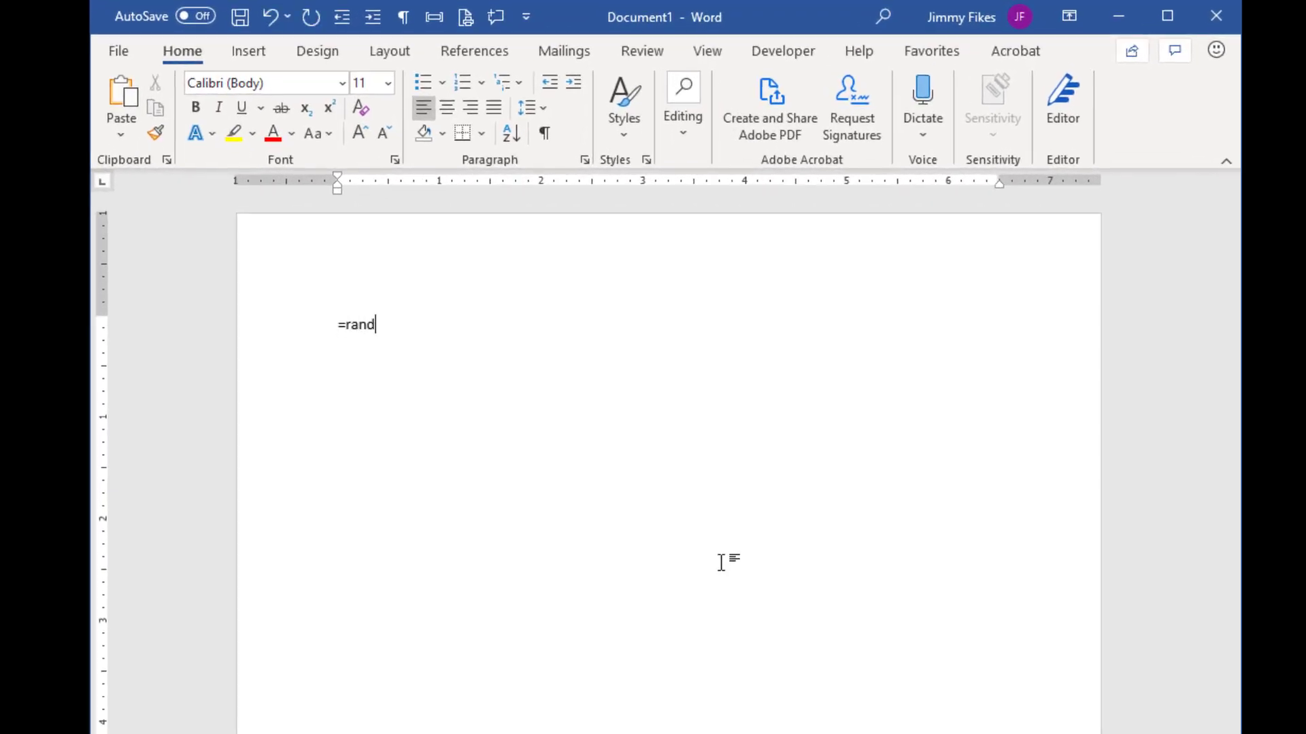
pyautogui.write('()')
pyautogui.press('Return')
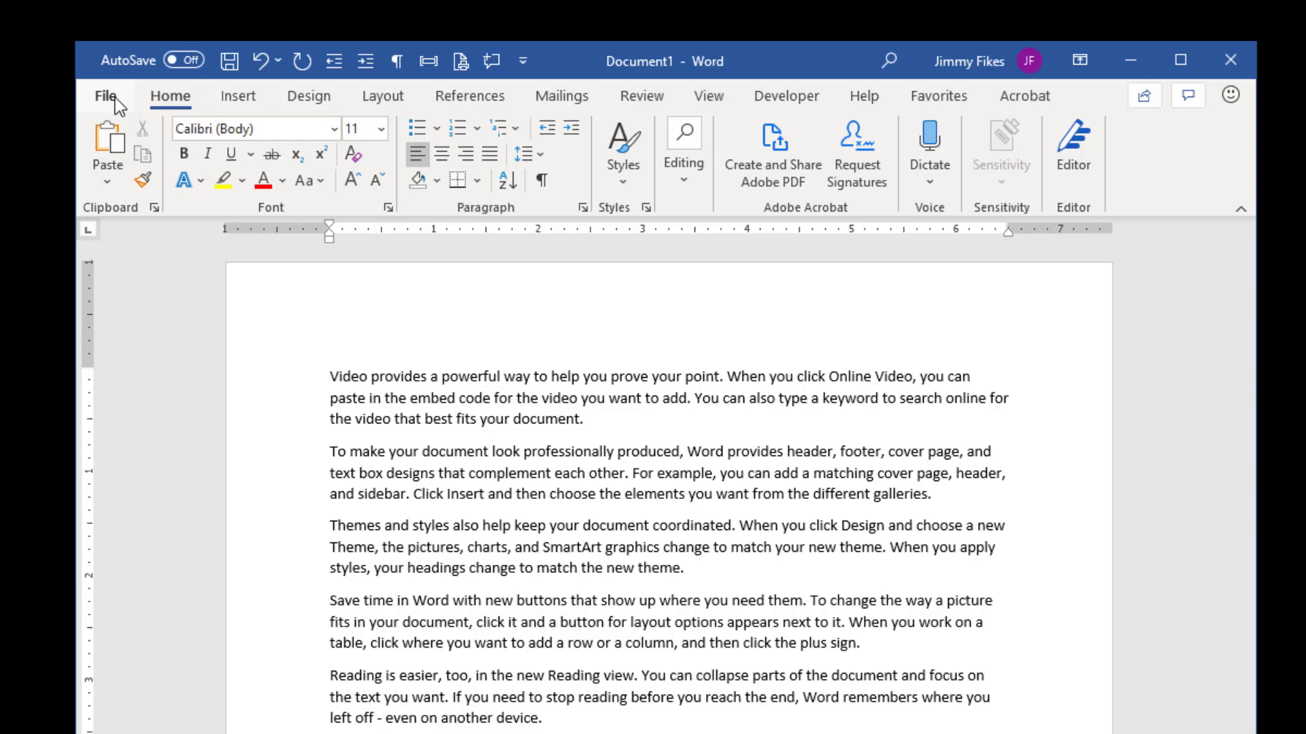
pyautogui.click(114, 98)
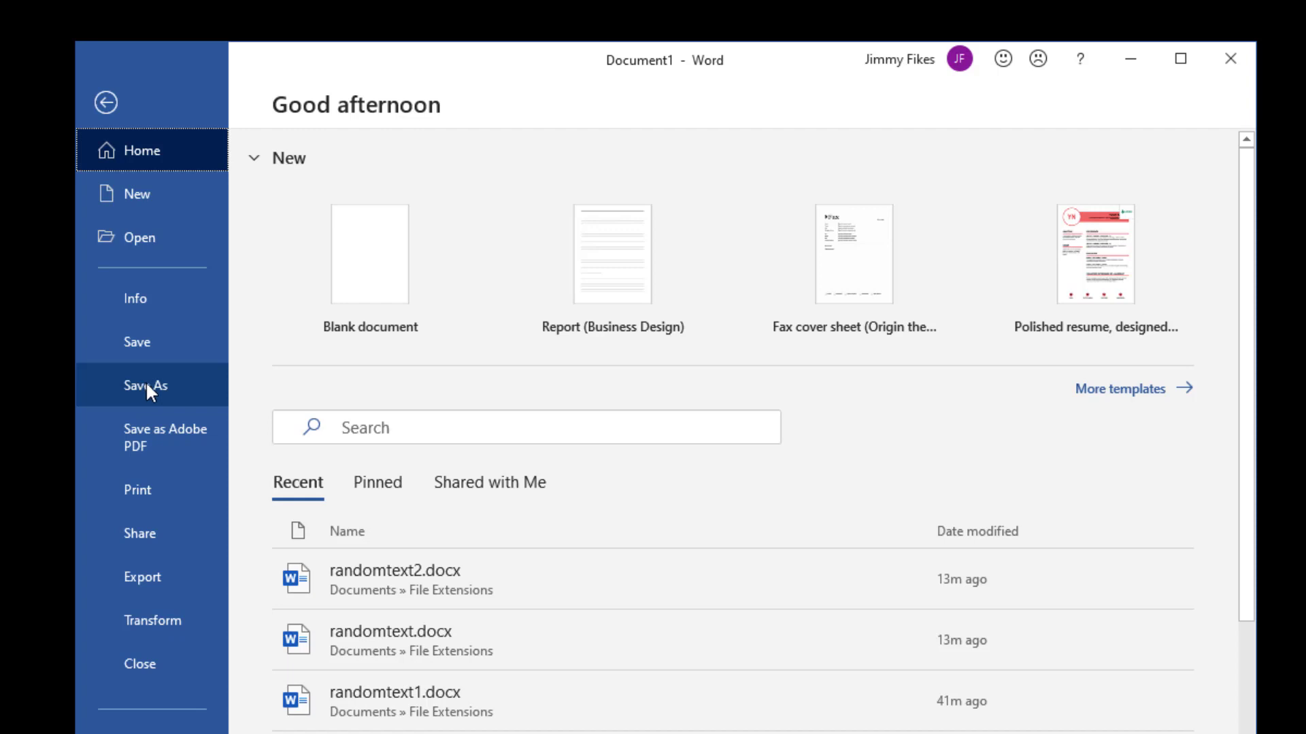
pyautogui.click(147, 386)
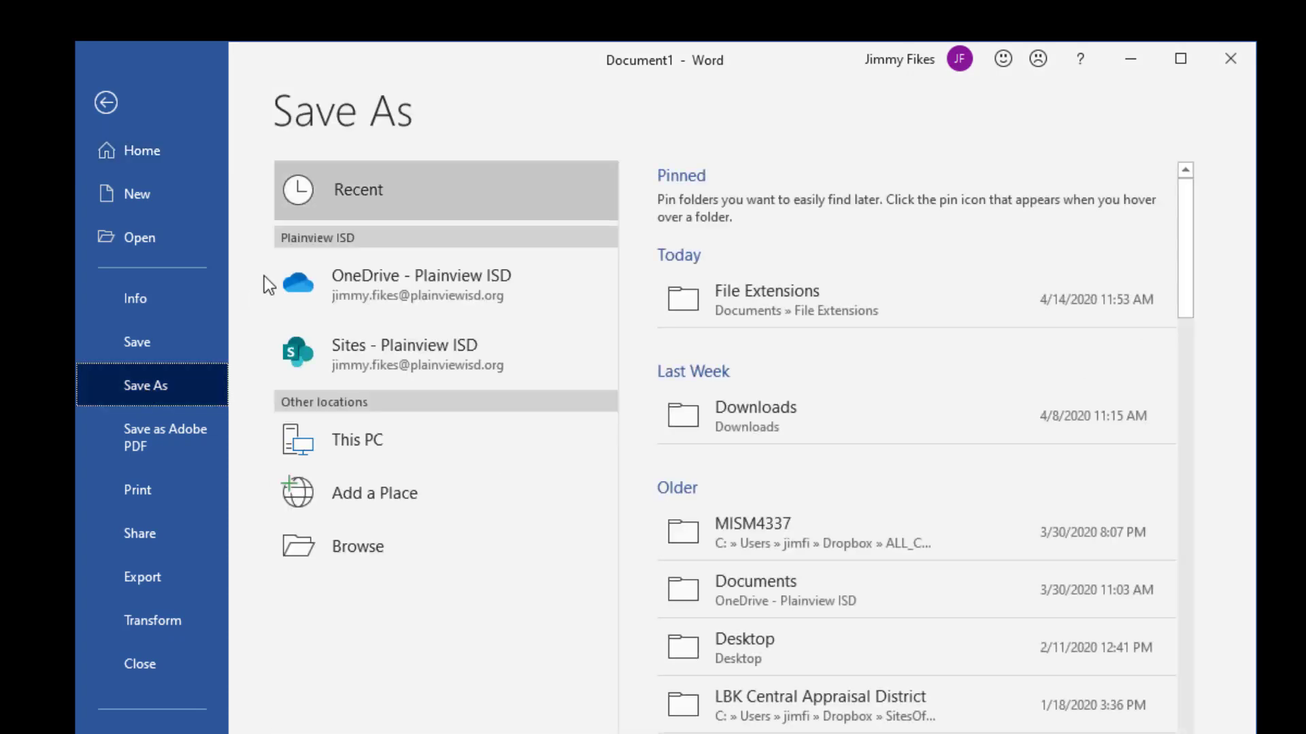
pyautogui.click(351, 538)
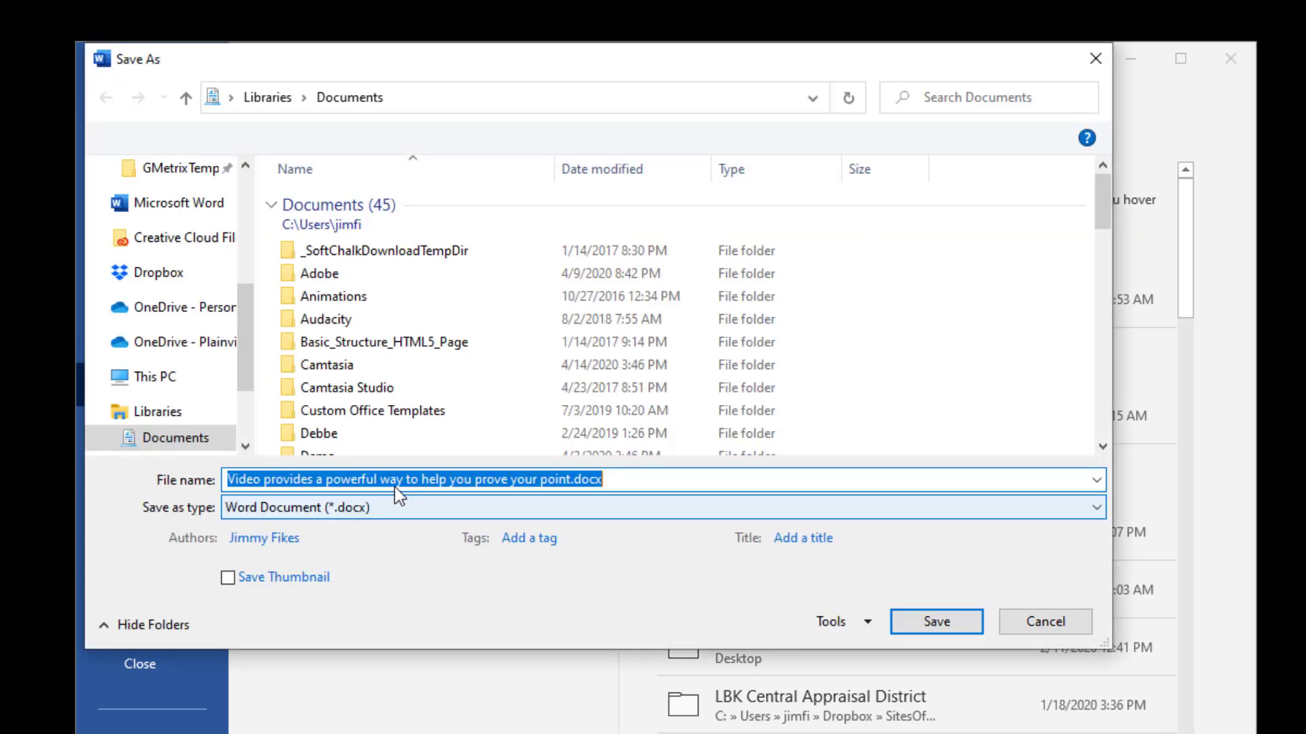
pyautogui.scroll(5, 238, 289)
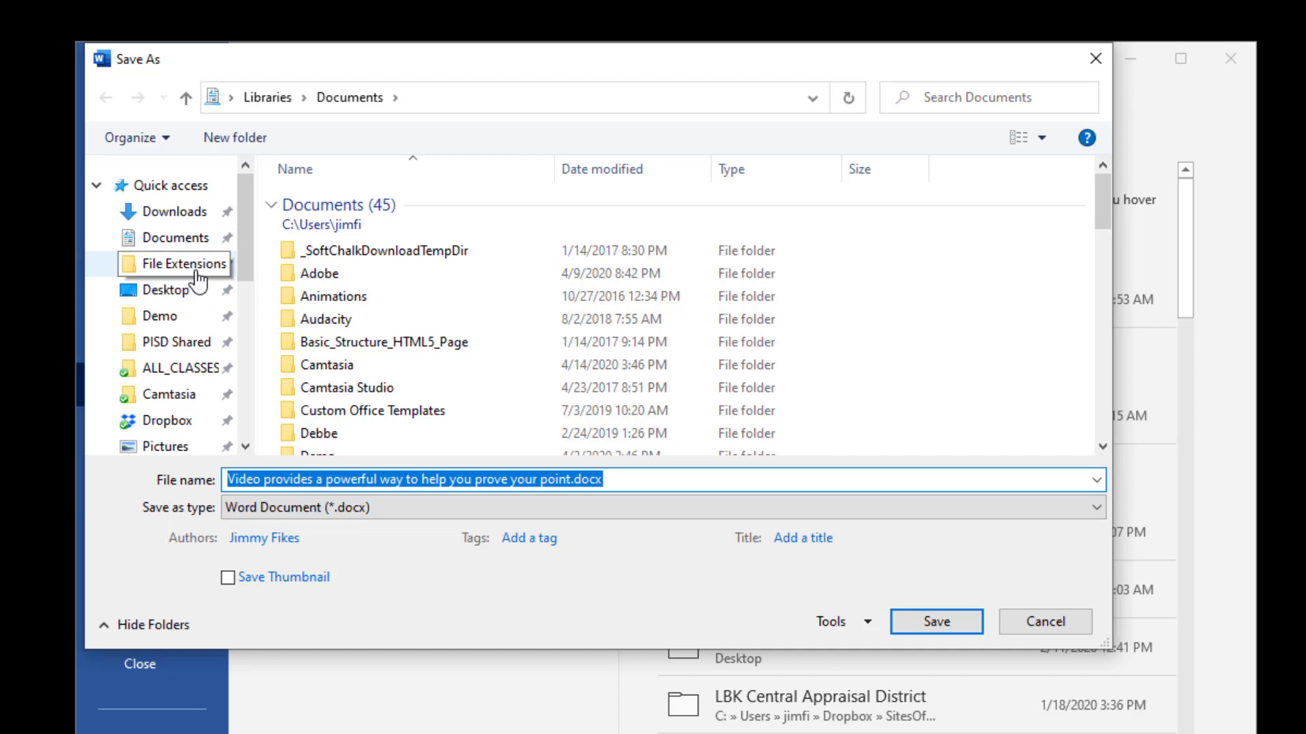
pyautogui.click(185, 264)
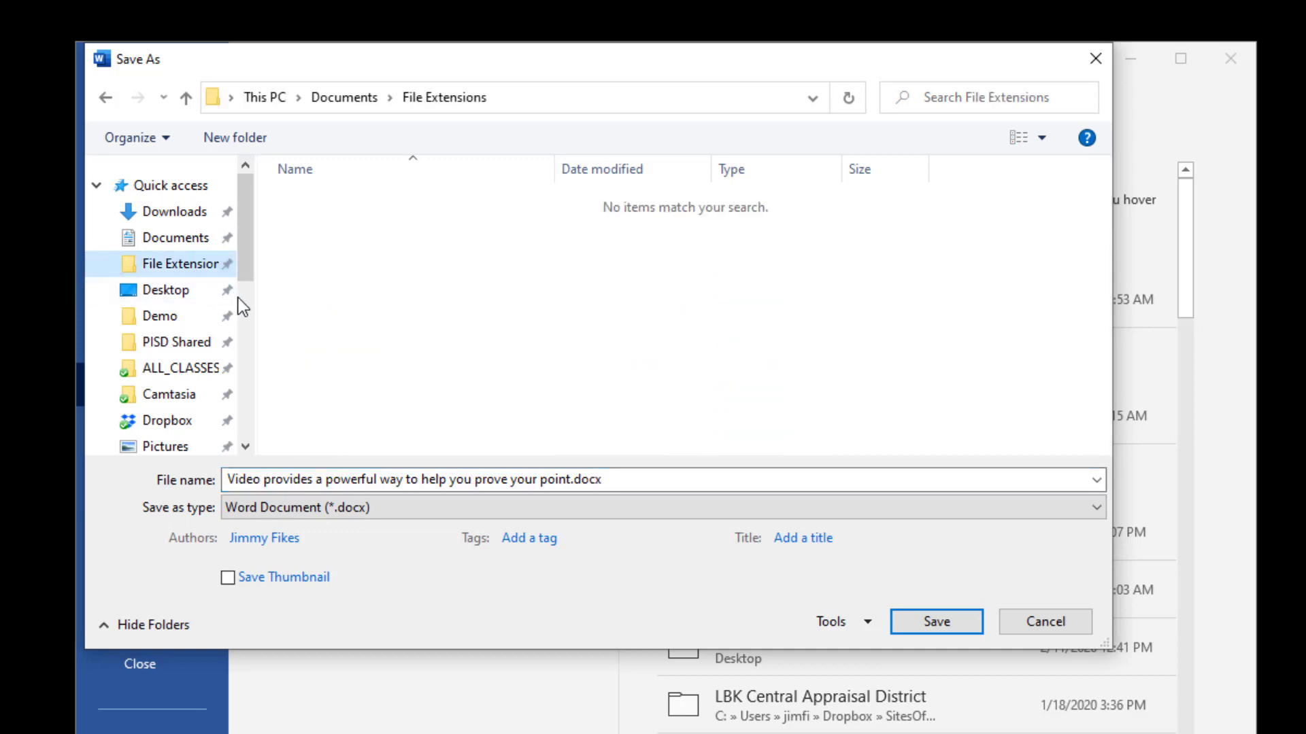
pyautogui.click(1086, 71)
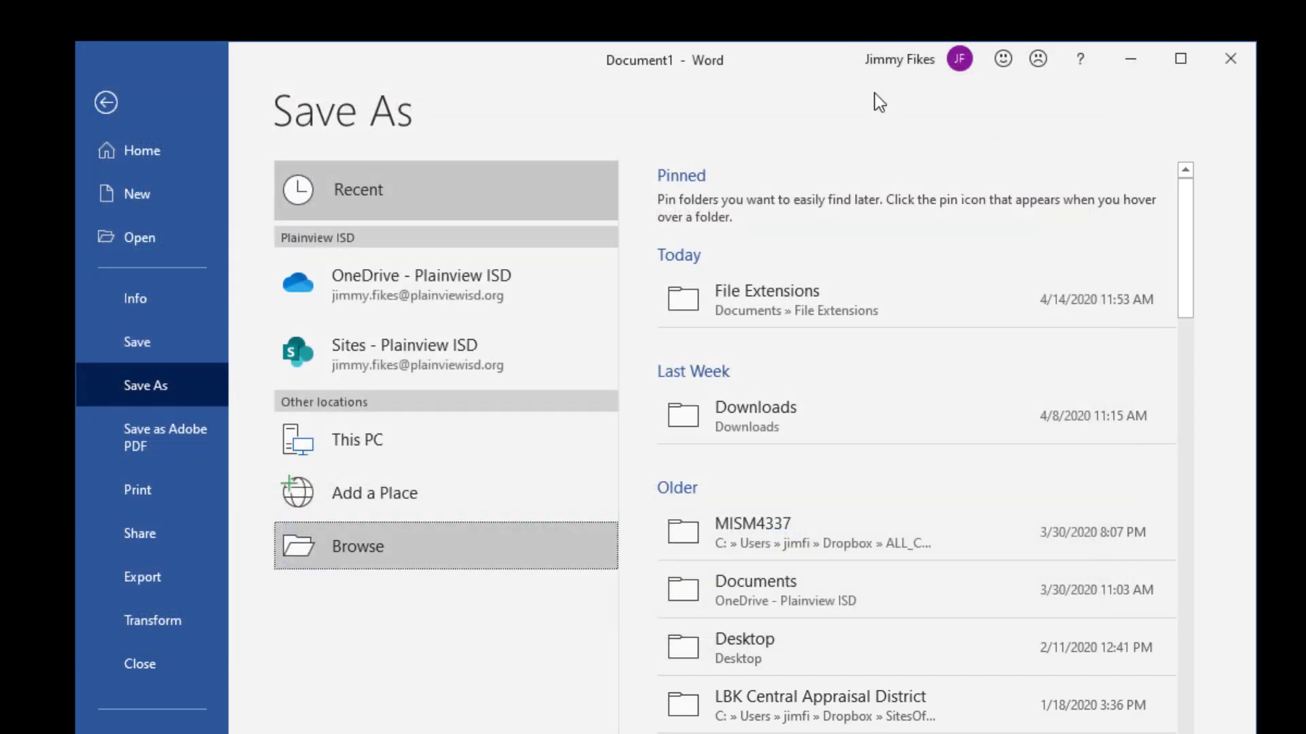
pyautogui.click(109, 103)
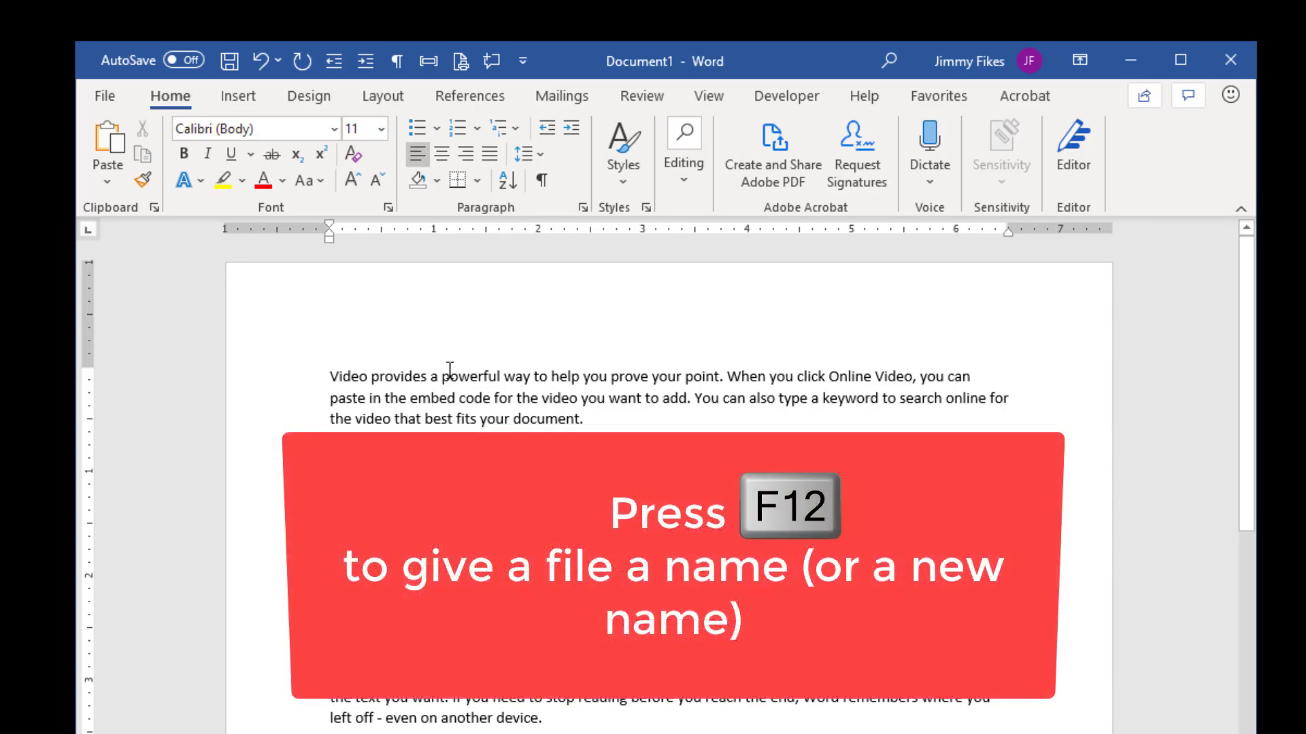
pyautogui.press('F12')
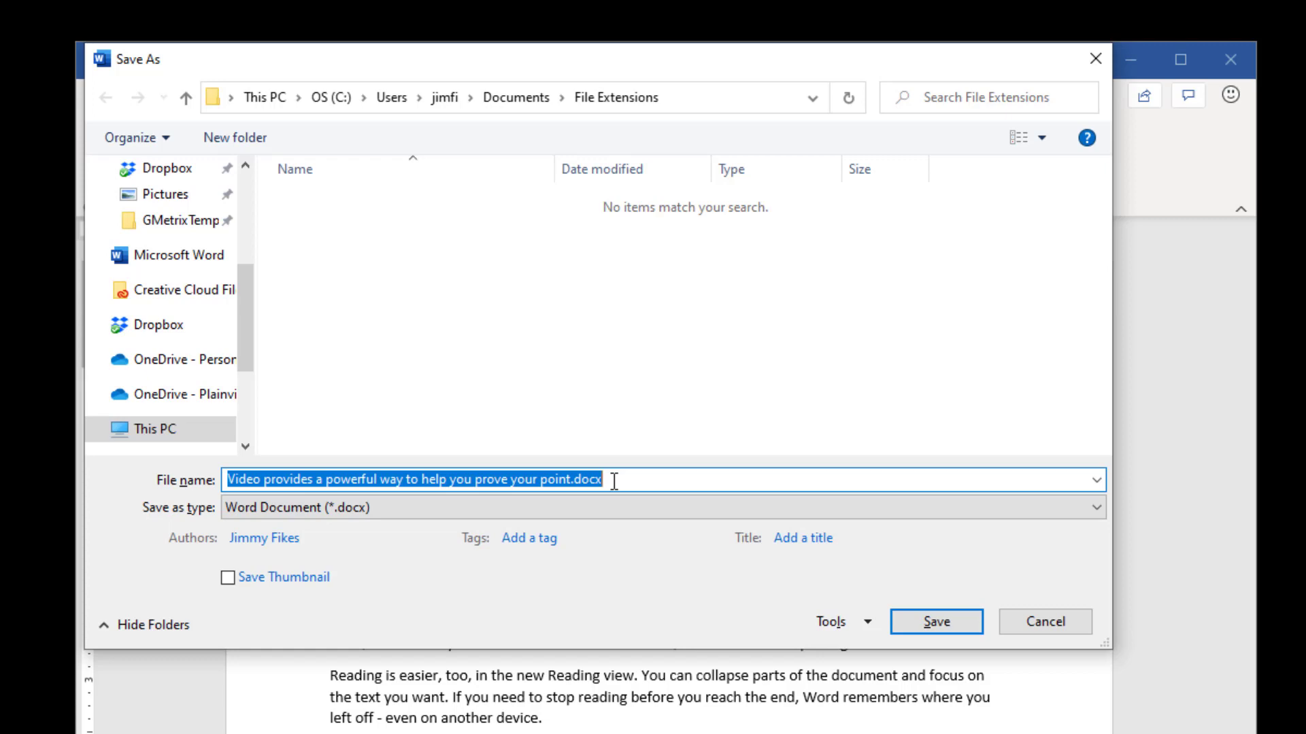
pyautogui.moveTo(542, 61); pyautogui.dragTo(640, 429)
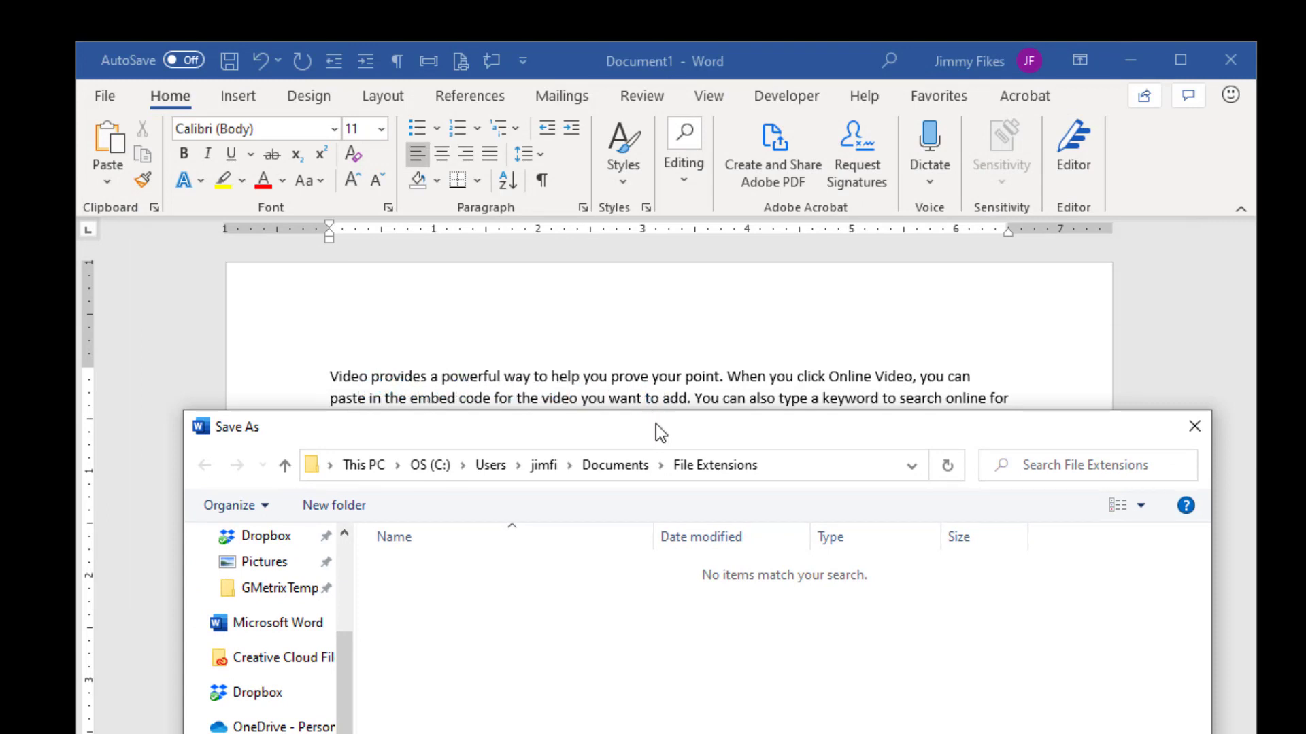
pyautogui.moveTo(655, 425); pyautogui.dragTo(534, 93)
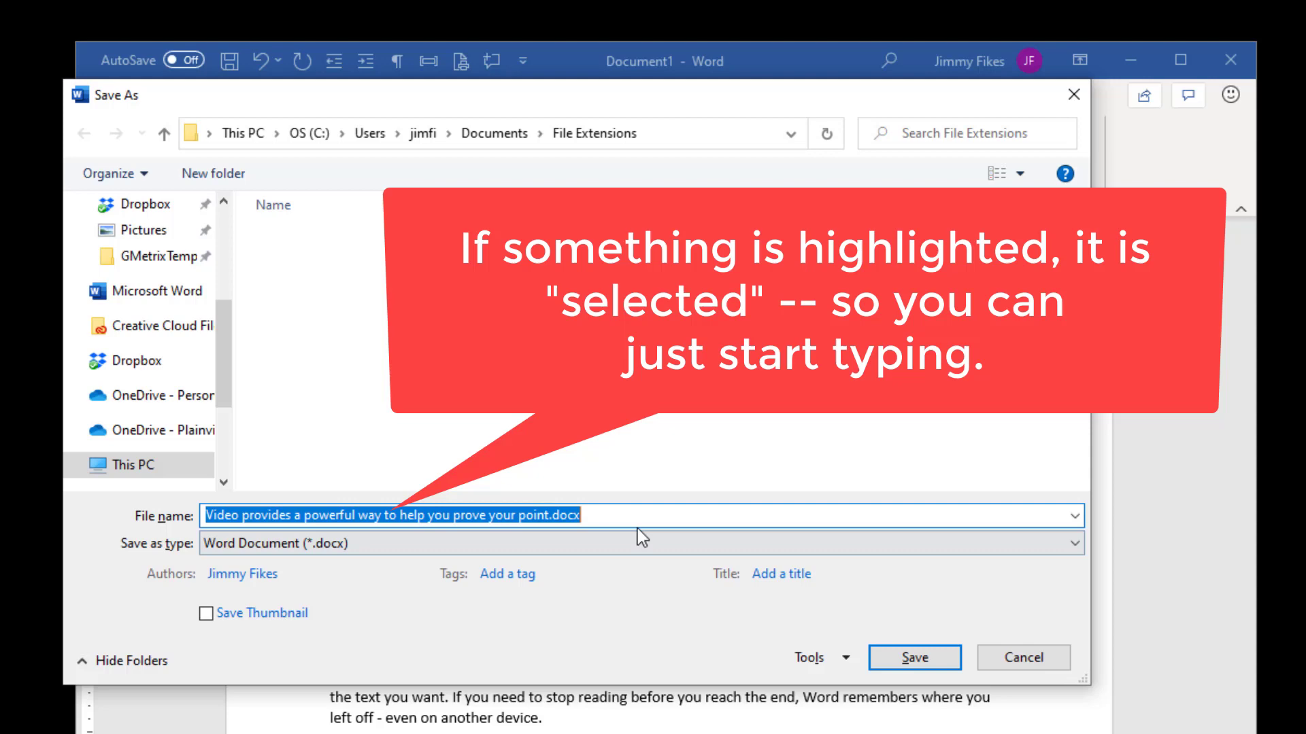
pyautogui.click(619, 513)
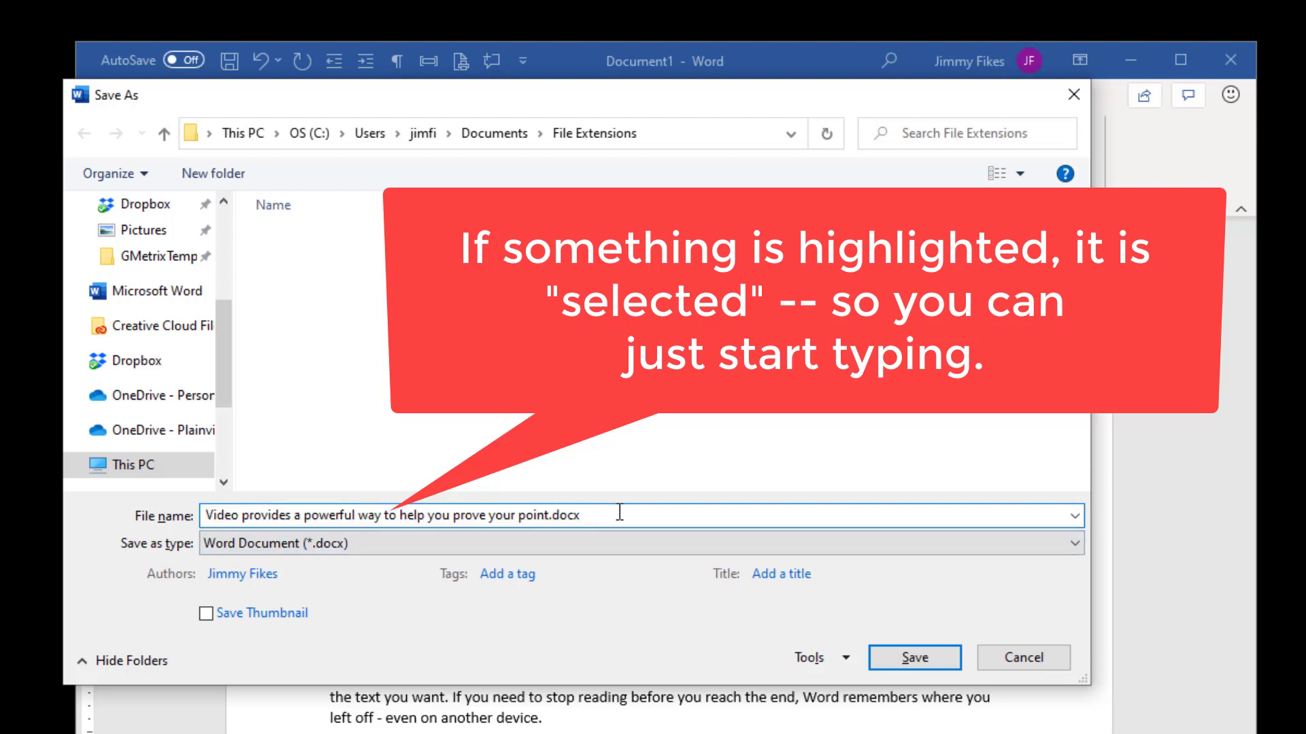
pyautogui.press('BackSpace')
pyautogui.press('BackSpace')
pyautogui.press('BackSpace')
pyautogui.press('BackSpace')
pyautogui.press('BackSpace')
pyautogui.press('BackSpace')
pyautogui.press('BackSpace')
pyautogui.press('BackSpace')
pyautogui.press('BackSpace')
pyautogui.press('BackSpace')
pyautogui.press('BackSpace')
pyautogui.press('BackSpace')
pyautogui.press('BackSpace')
pyautogui.press('BackSpace')
pyautogui.press('BackSpace')
pyautogui.press('BackSpace')
pyautogui.press('BackSpace')
pyautogui.press('BackSpace')
pyautogui.press('BackSpace')
pyautogui.press('BackSpace')
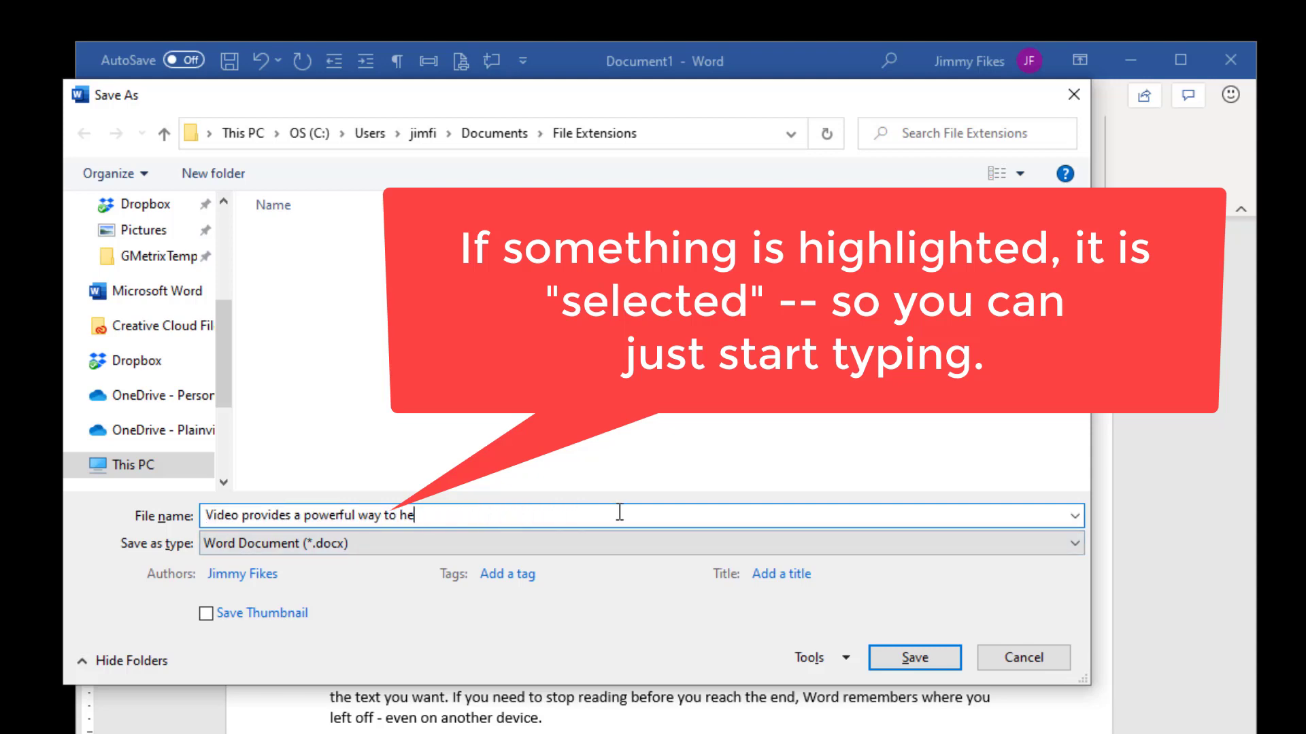
pyautogui.press('BackSpace')
pyautogui.press('BackSpace')
pyautogui.press('BackSpace')
pyautogui.press('BackSpace')
pyautogui.press('BackSpace')
pyautogui.press('BackSpace')
pyautogui.press('BackSpace')
pyautogui.press('BackSpace')
pyautogui.press('BackSpace')
pyautogui.press('BackSpace')
pyautogui.press('BackSpace')
pyautogui.press('BackSpace')
pyautogui.press('BackSpace')
pyautogui.press('BackSpace')
pyautogui.press('BackSpace')
pyautogui.press('BackSpace')
pyautogui.press('BackSpace')
pyautogui.press('BackSpace')
pyautogui.press('BackSpace')
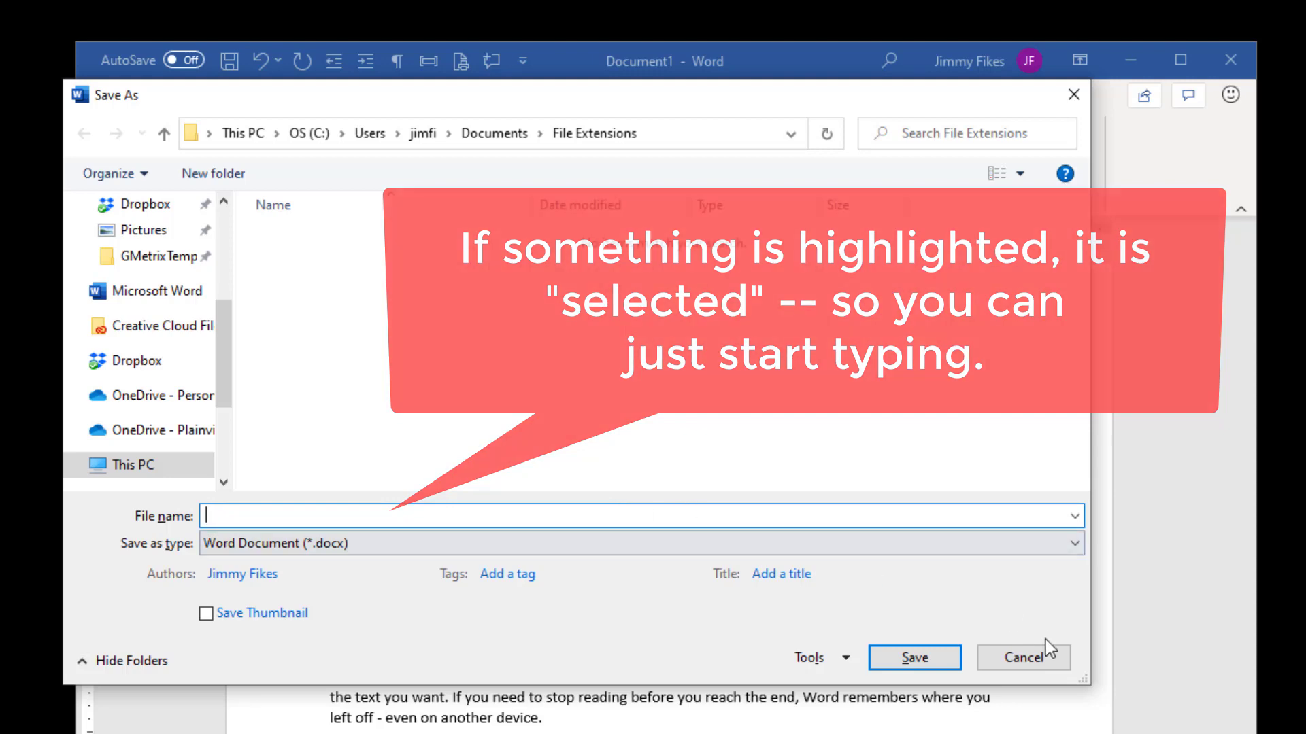
pyautogui.click(1031, 655)
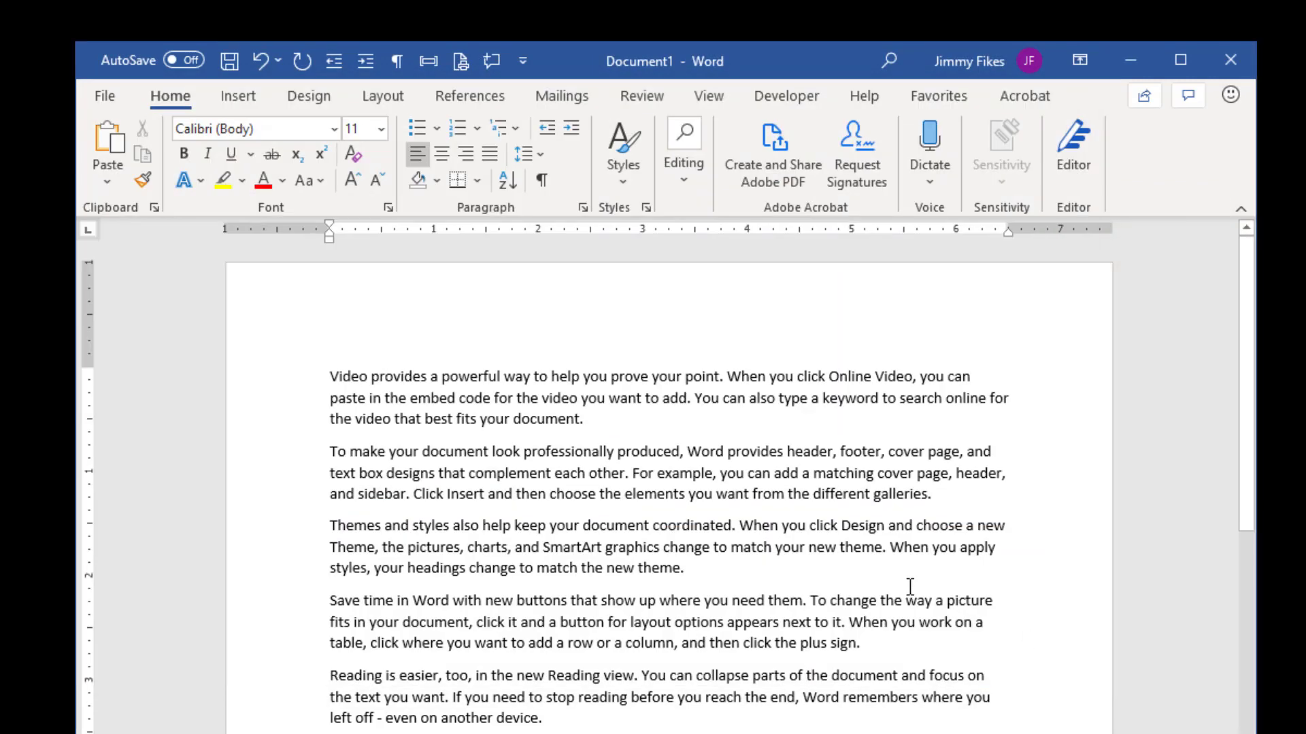
# - Open Save As with F12 and name the file 'randomfile', trying .docx then removing it
pyautogui.press('F12')
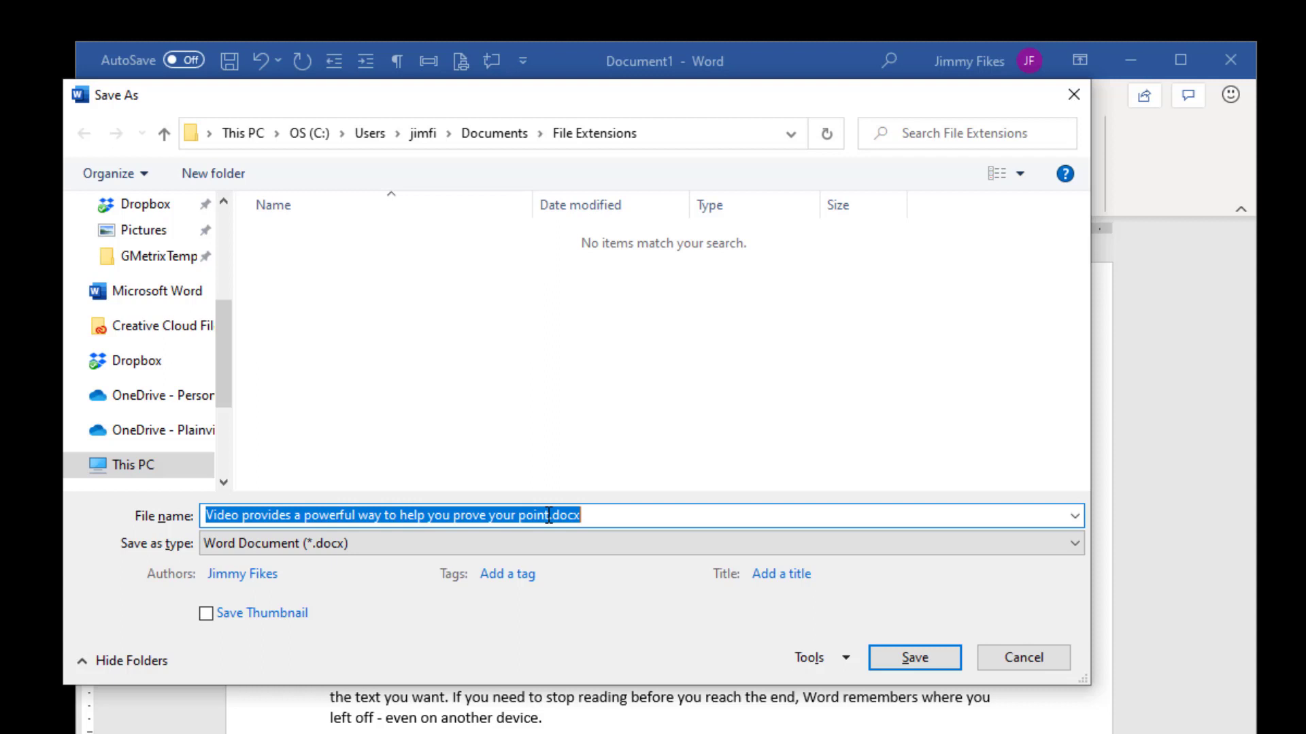
pyautogui.write('r')
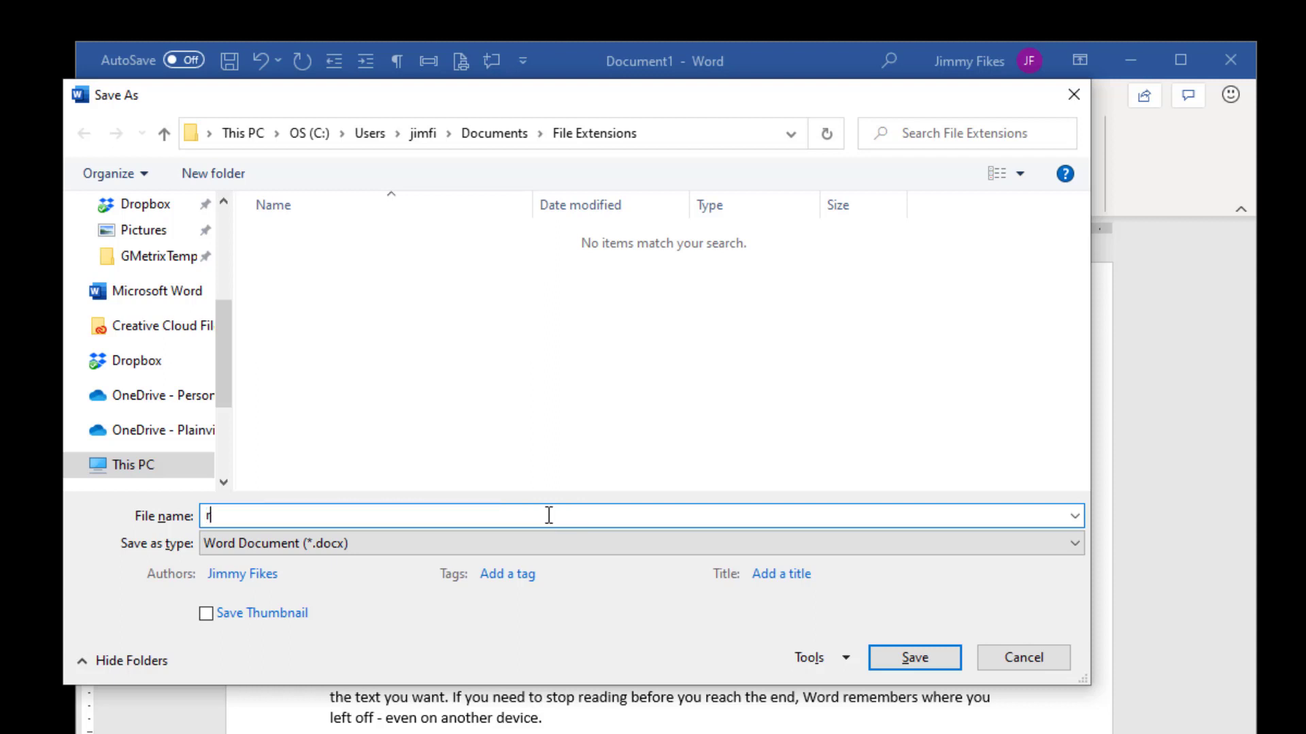
pyautogui.write('andomfile')
pyautogui.write('.docx')
pyautogui.press('BackSpace')
pyautogui.press('BackSpace')
pyautogui.press('BackSpace')
pyautogui.press('BackSpace')
pyautogui.press('BackSpace')
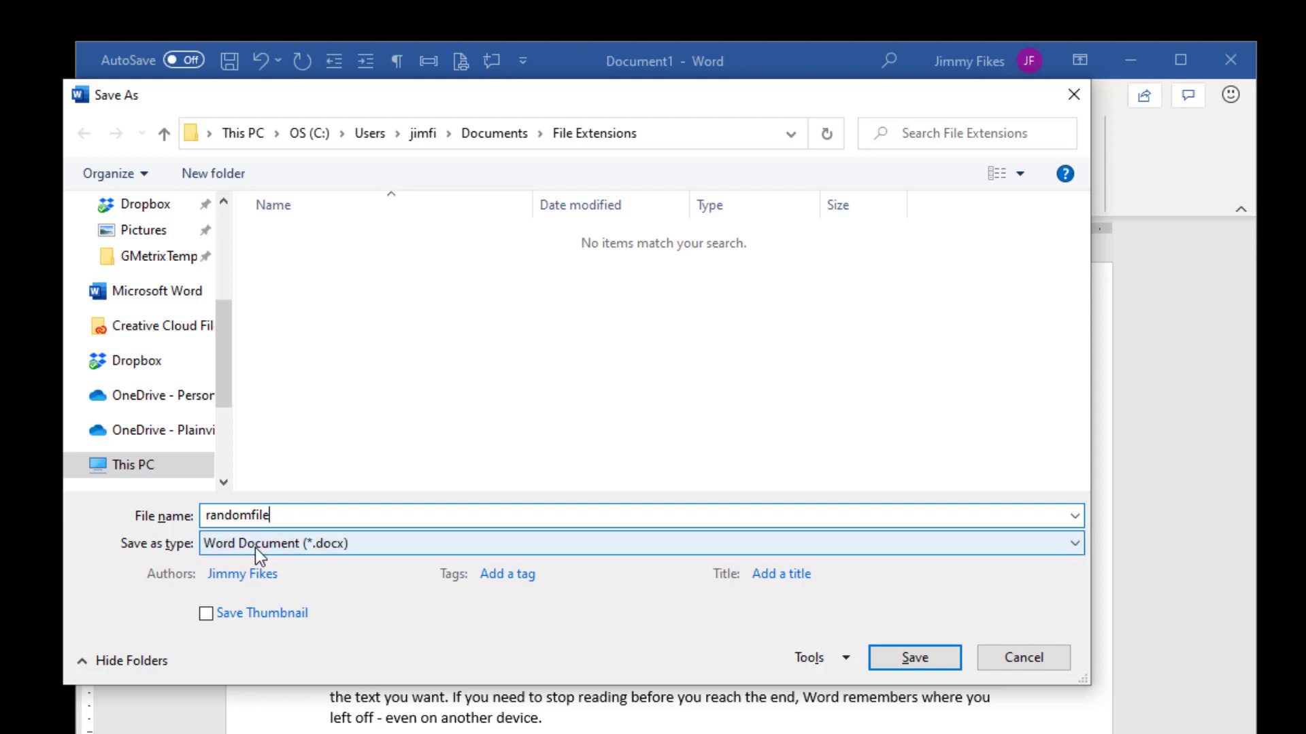
# - Try the Word Macro-Enabled Document format and inspect the .docm extension in the name
pyautogui.click(282, 544)
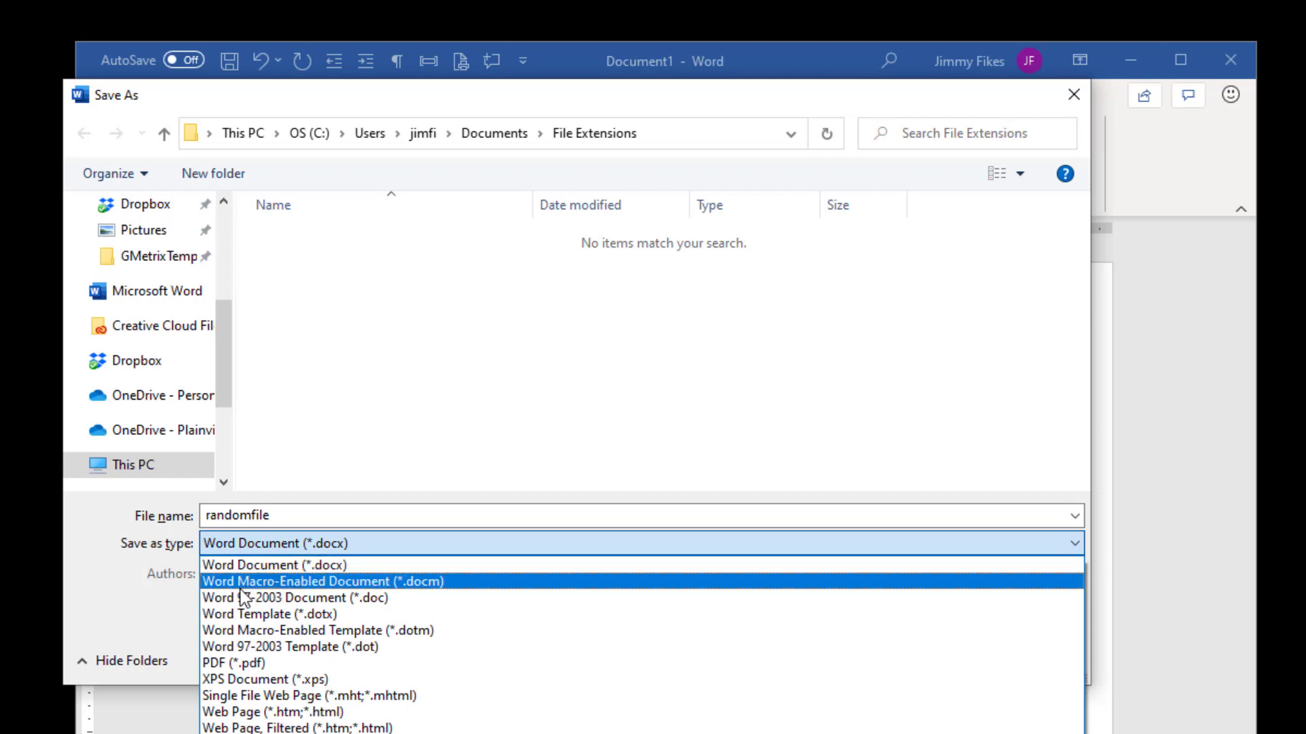
pyautogui.click(382, 581)
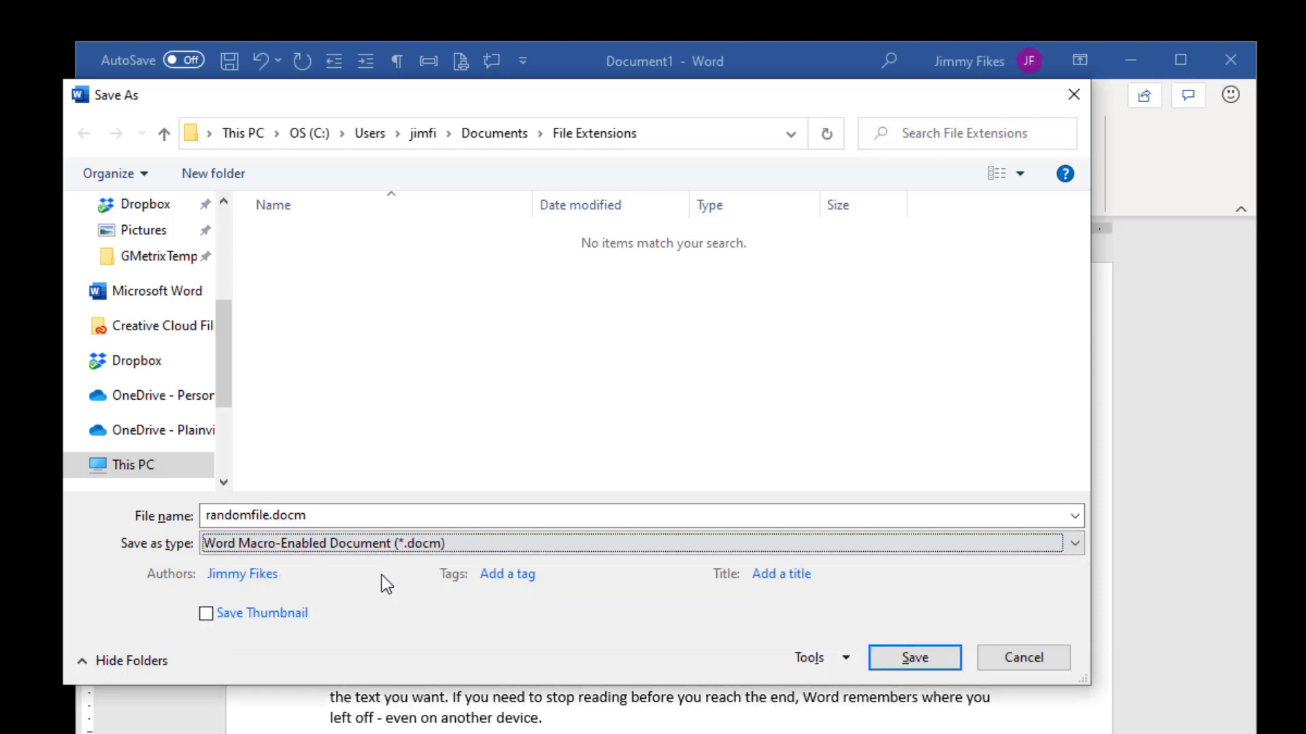
pyautogui.doubleClick(333, 515)
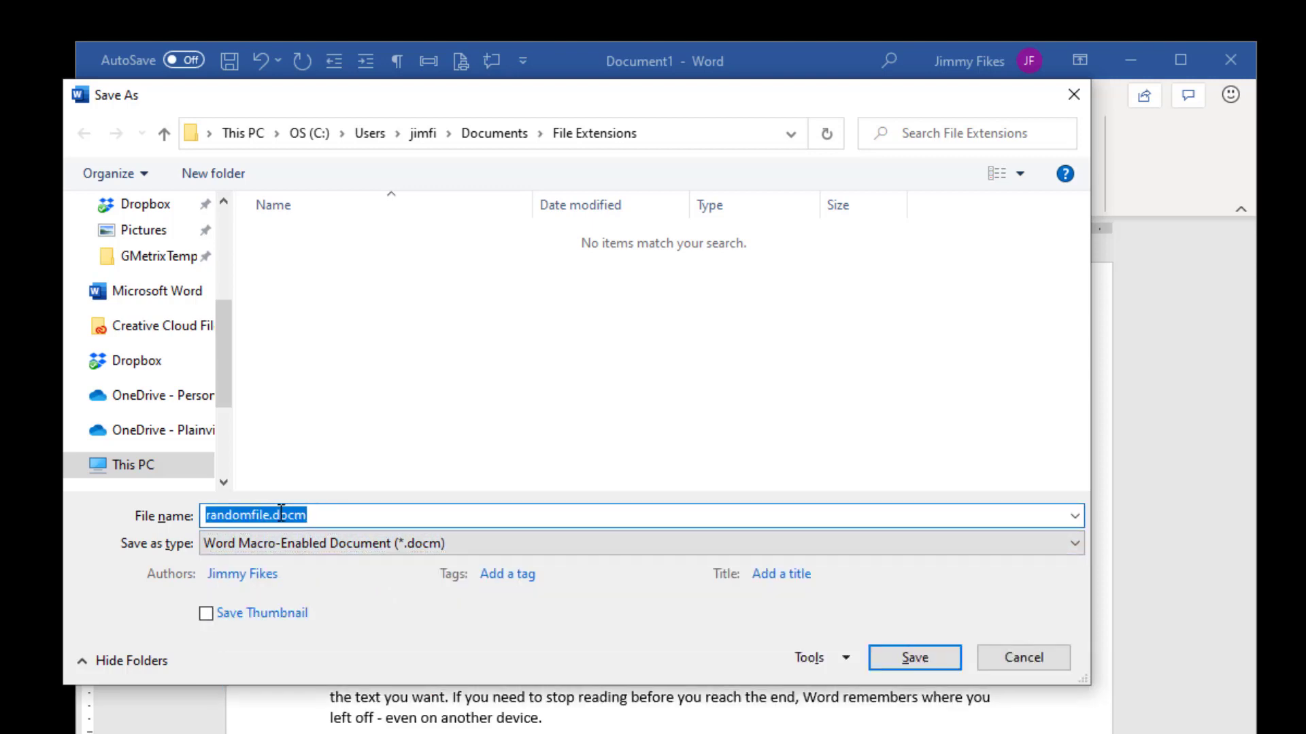
pyautogui.moveTo(270, 515); pyautogui.dragTo(317, 517)
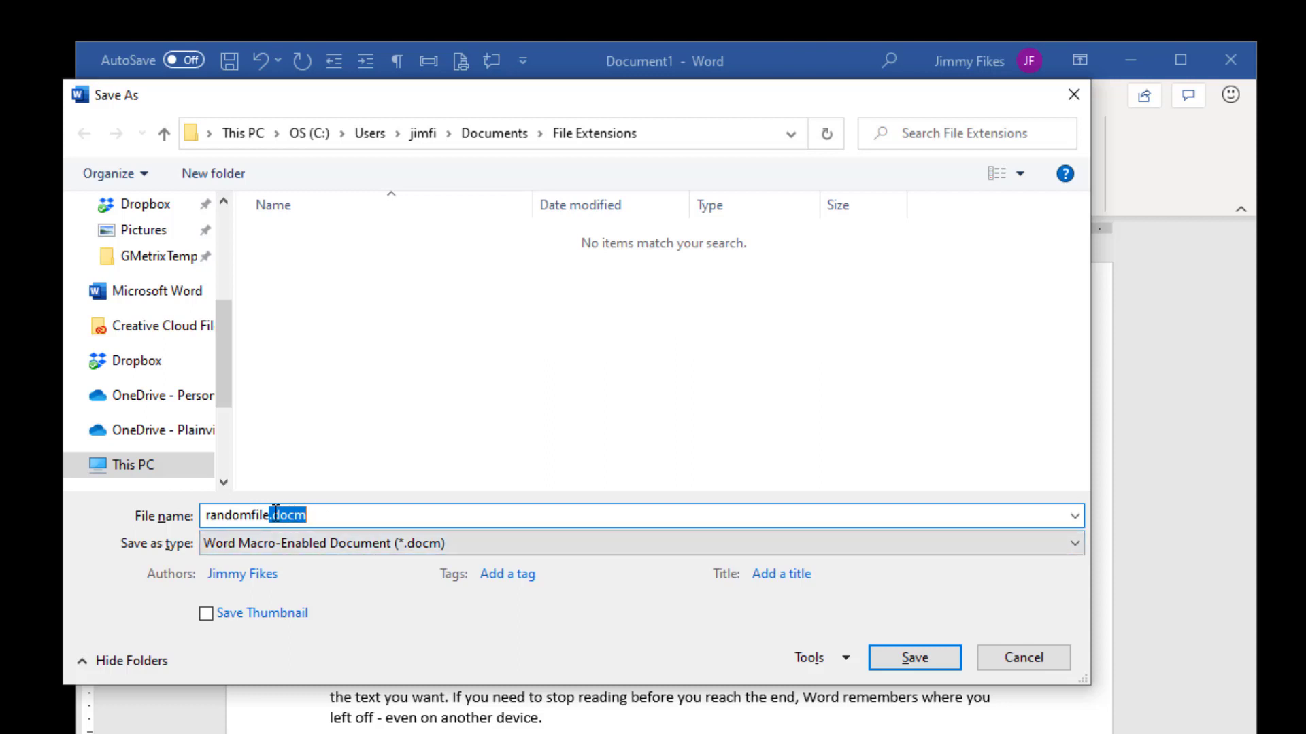
pyautogui.click(343, 515)
# - Try PDF, then settle on Word Document (*.docx) as the save type
pyautogui.click(276, 538)
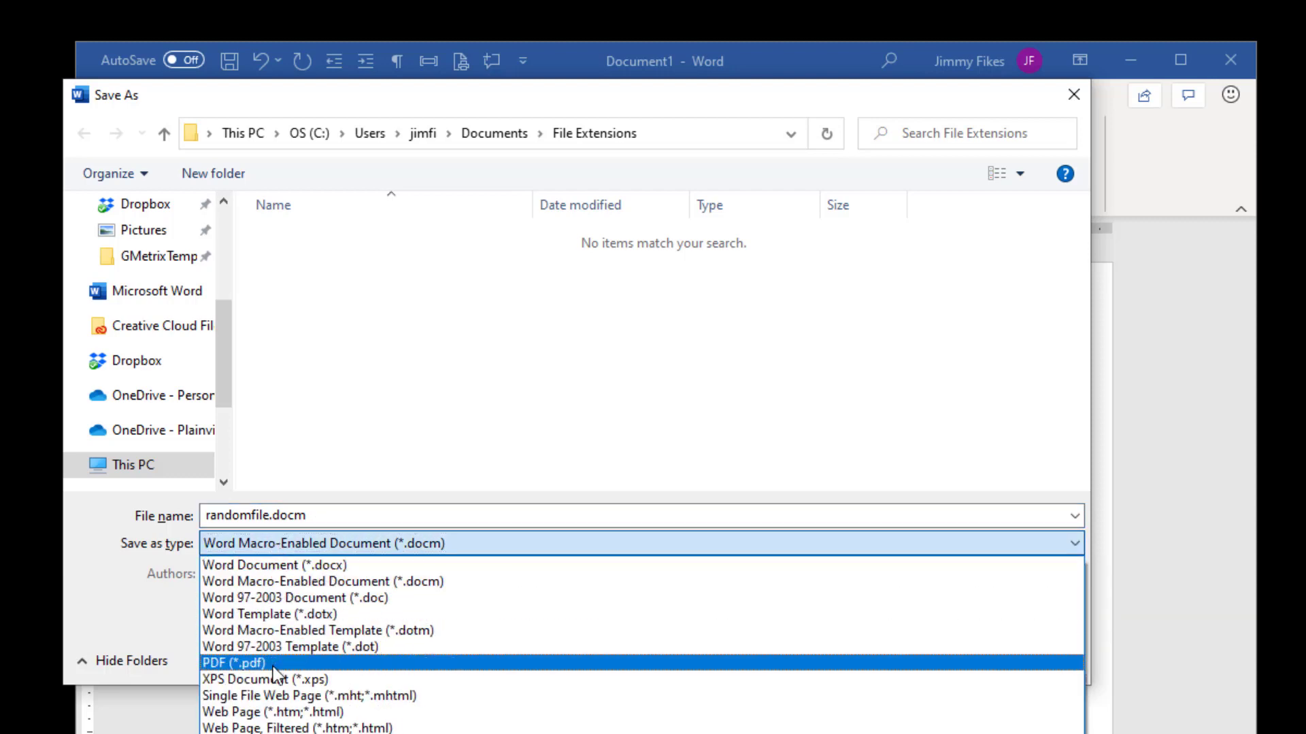
pyautogui.click(273, 663)
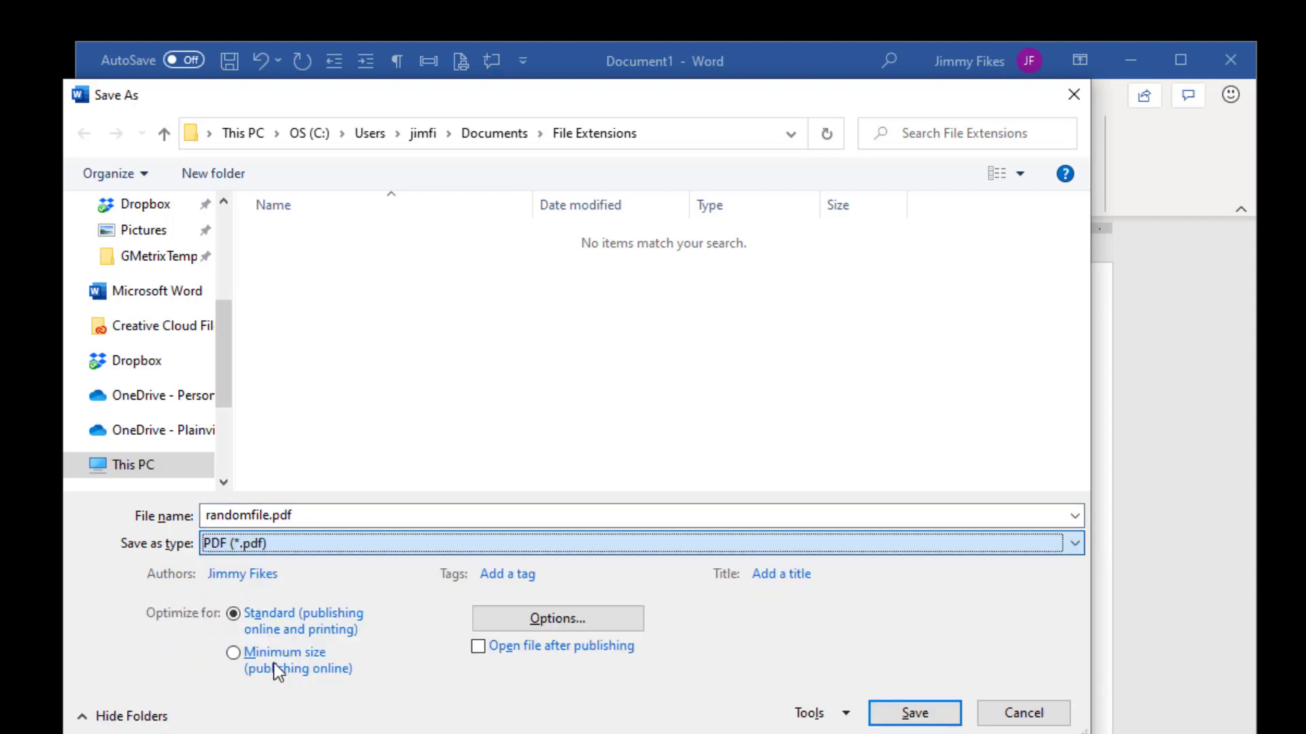
pyautogui.doubleClick(300, 512)
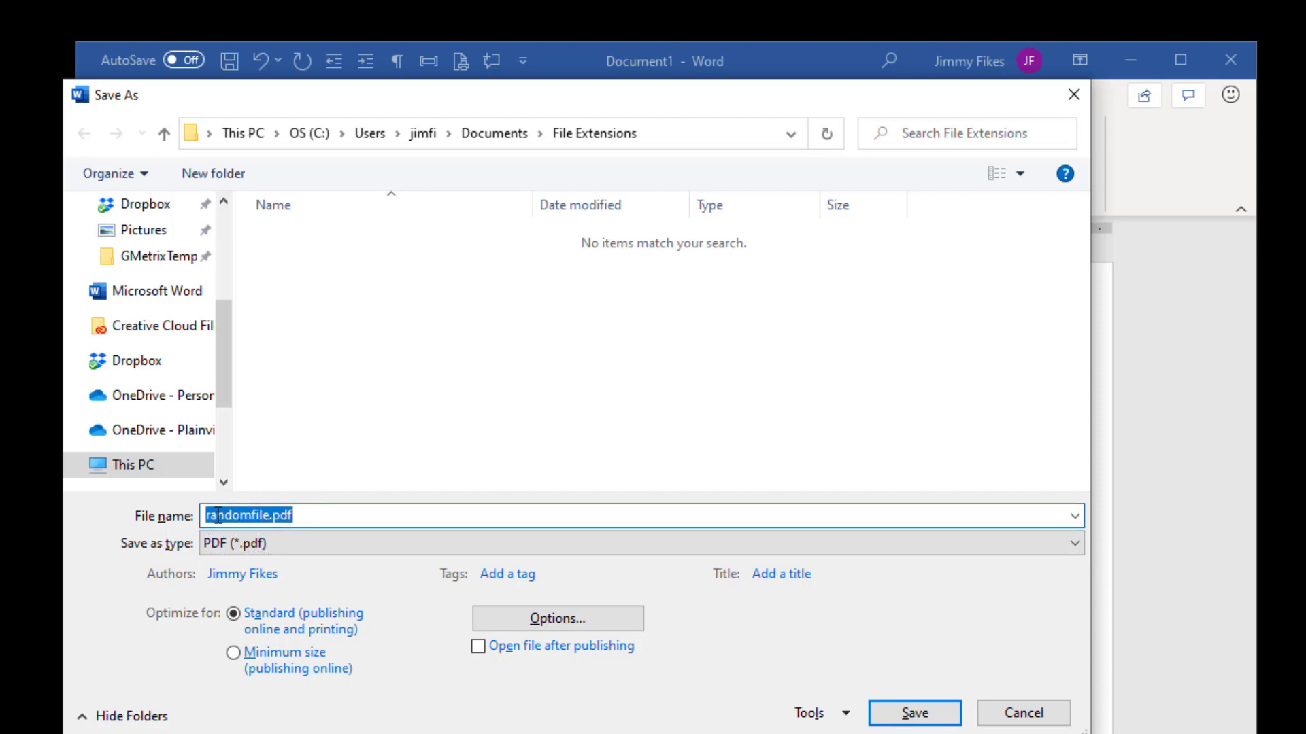
pyautogui.click(279, 549)
pyautogui.click(292, 565)
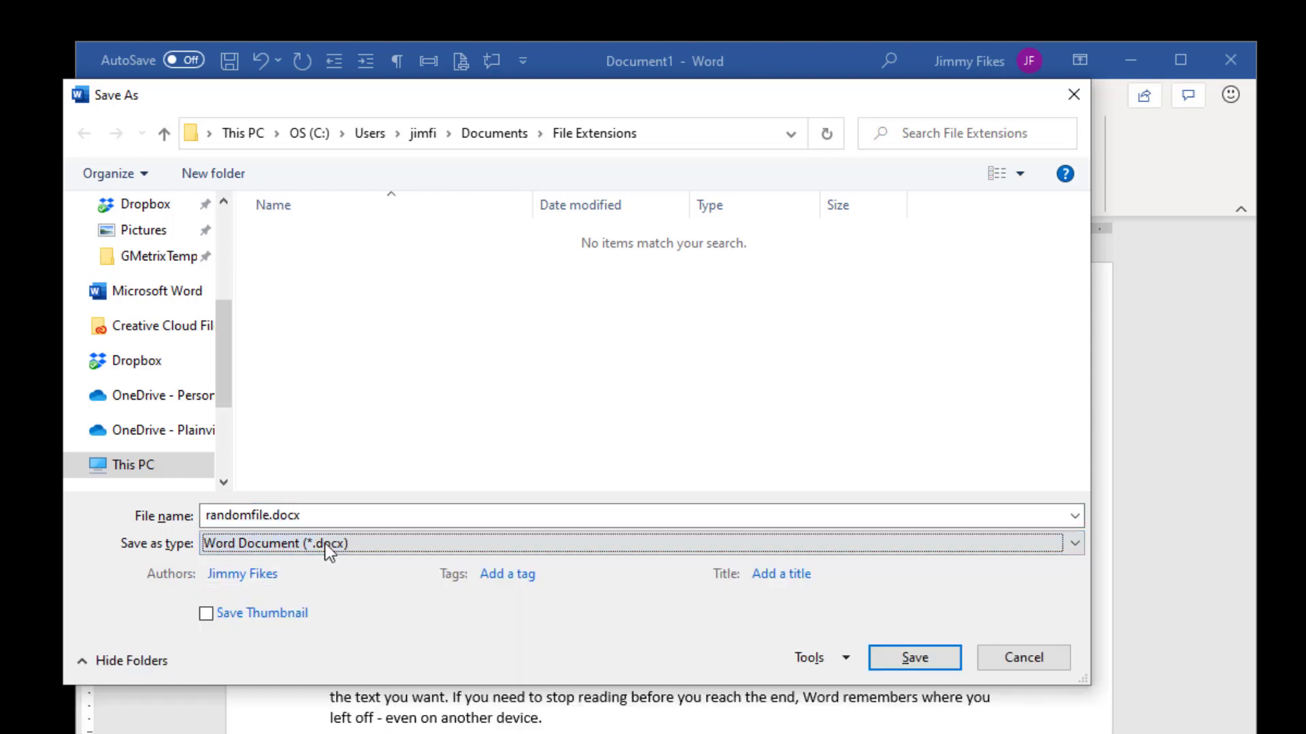
pyautogui.doubleClick(342, 519)
pyautogui.click(342, 519)
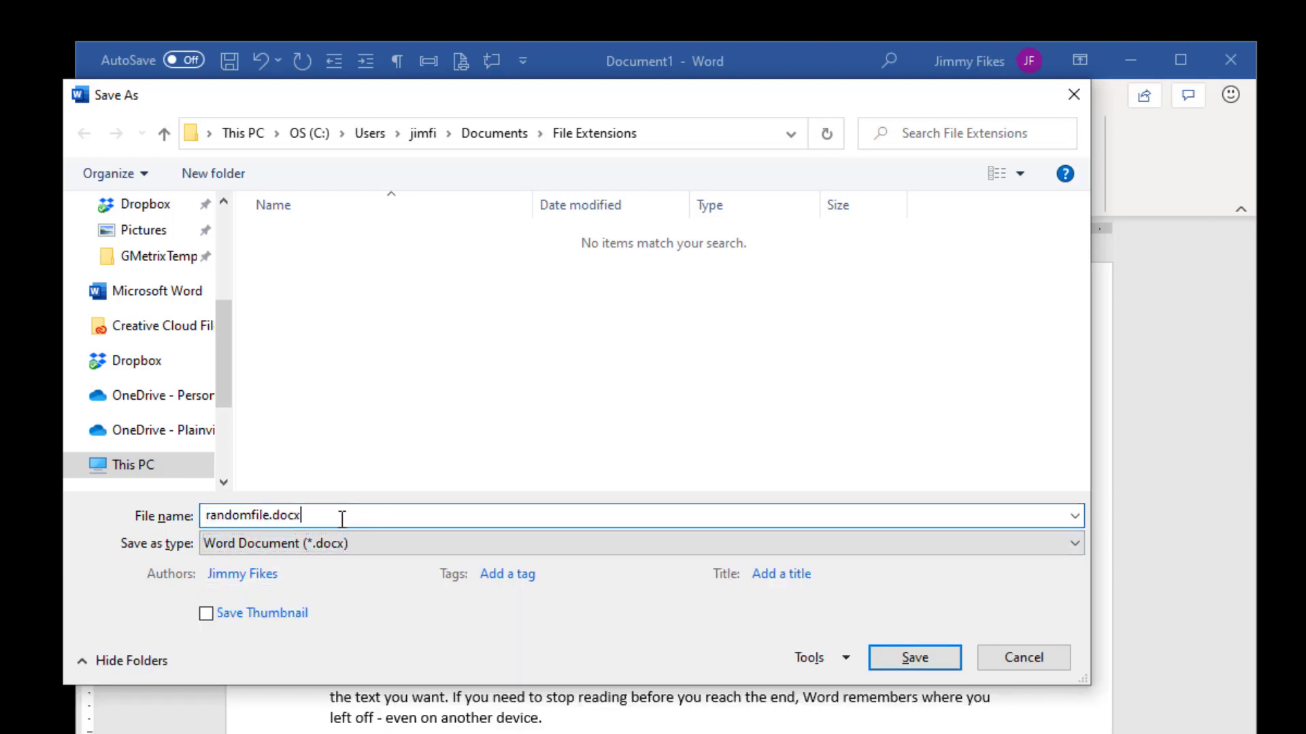
# - Strip .docx from the file name and check the full File Extensions folder path
pyautogui.press('BackSpace')
pyautogui.press('BackSpace')
pyautogui.press('BackSpace')
pyautogui.press('BackSpace')
pyautogui.press('BackSpace')
pyautogui.click(712, 140)
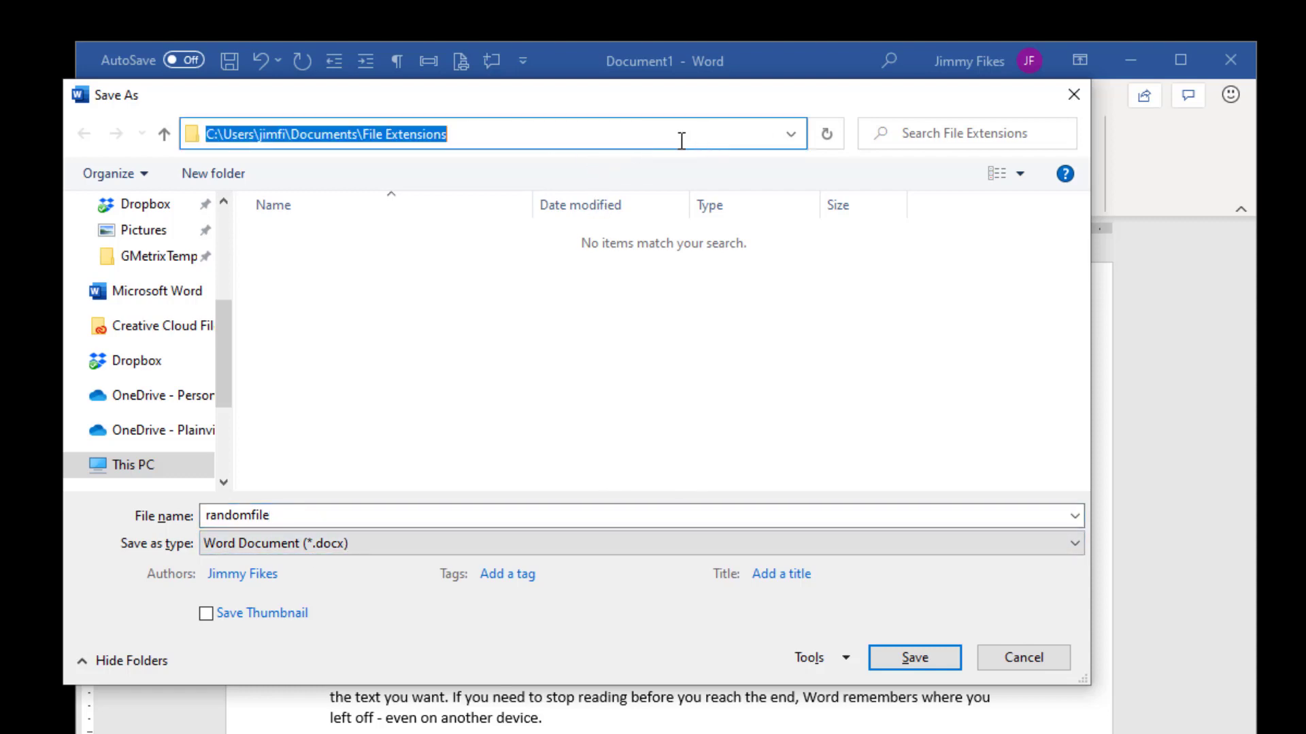
pyautogui.click(701, 138)
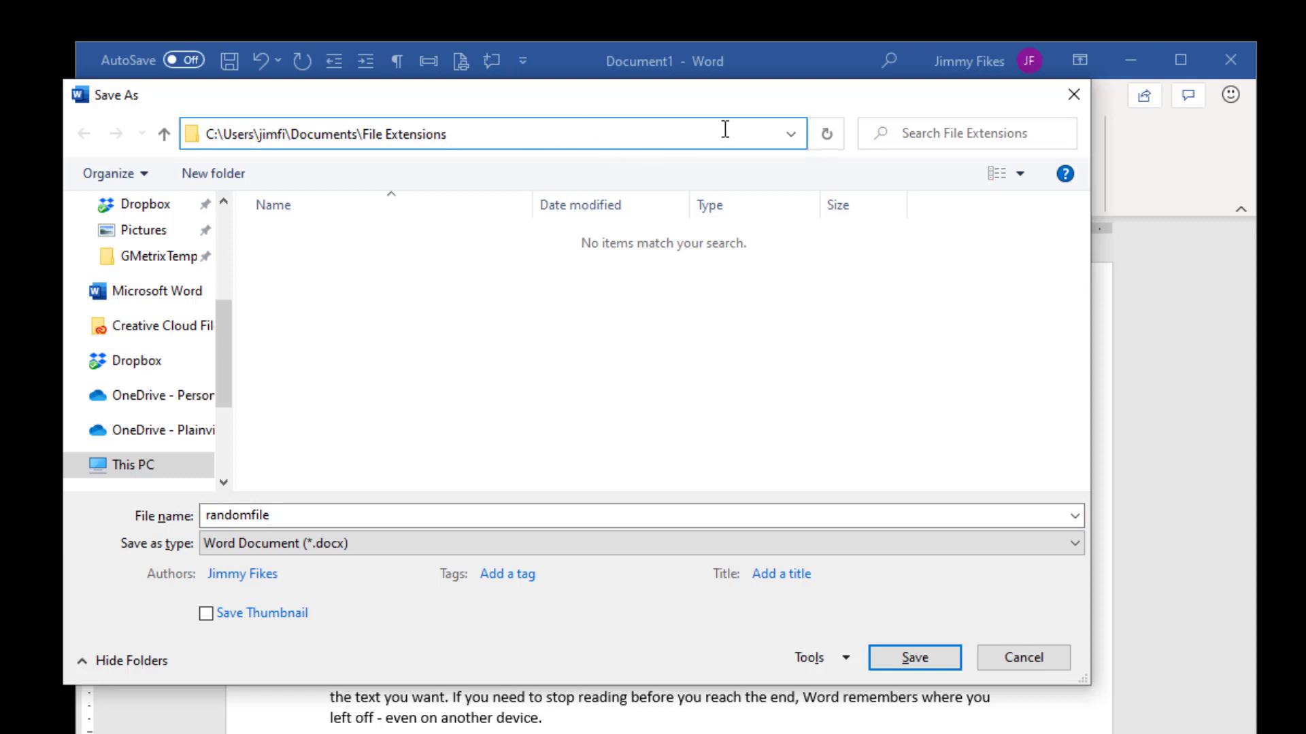
pyautogui.click(697, 268)
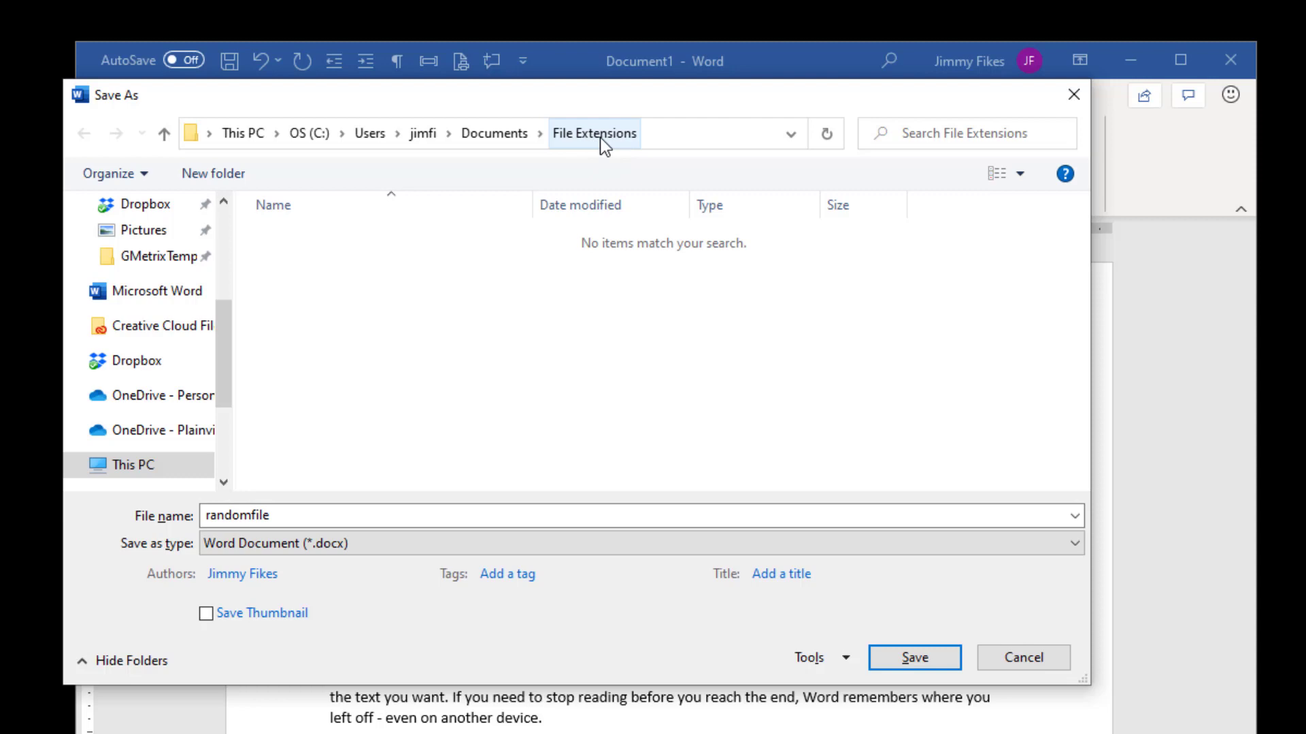
pyautogui.click(255, 513)
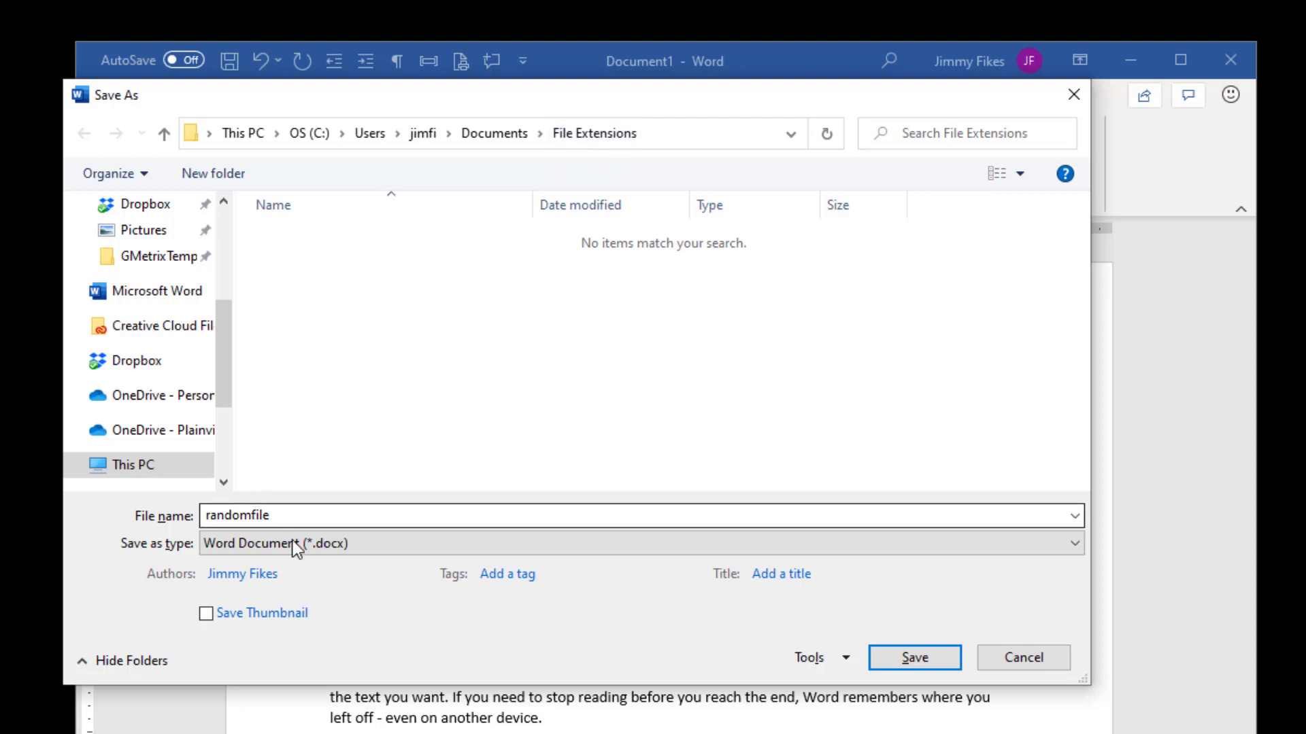
# - Save as randomfile.docx and confirm the 13 KB file in File Extensions via File Explorer
pyautogui.click(900, 656)
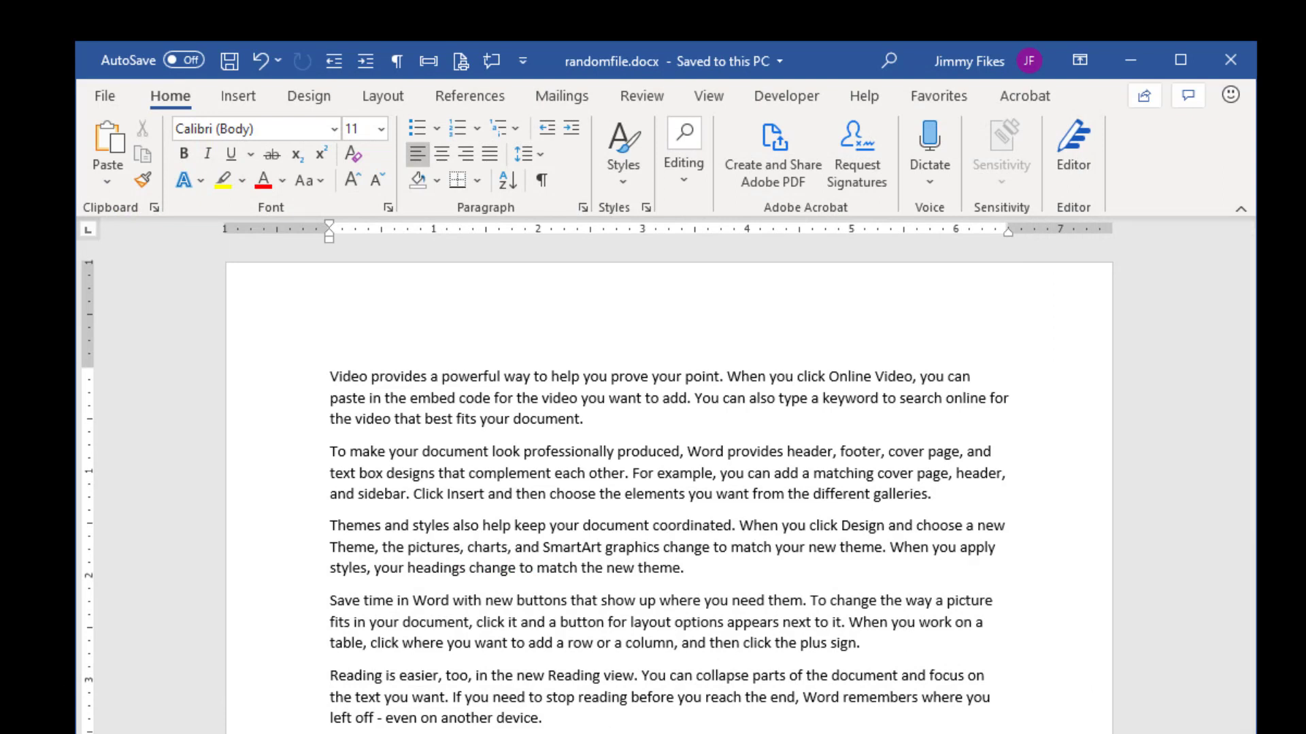
pyautogui.hotkey('alt', 'Tab')
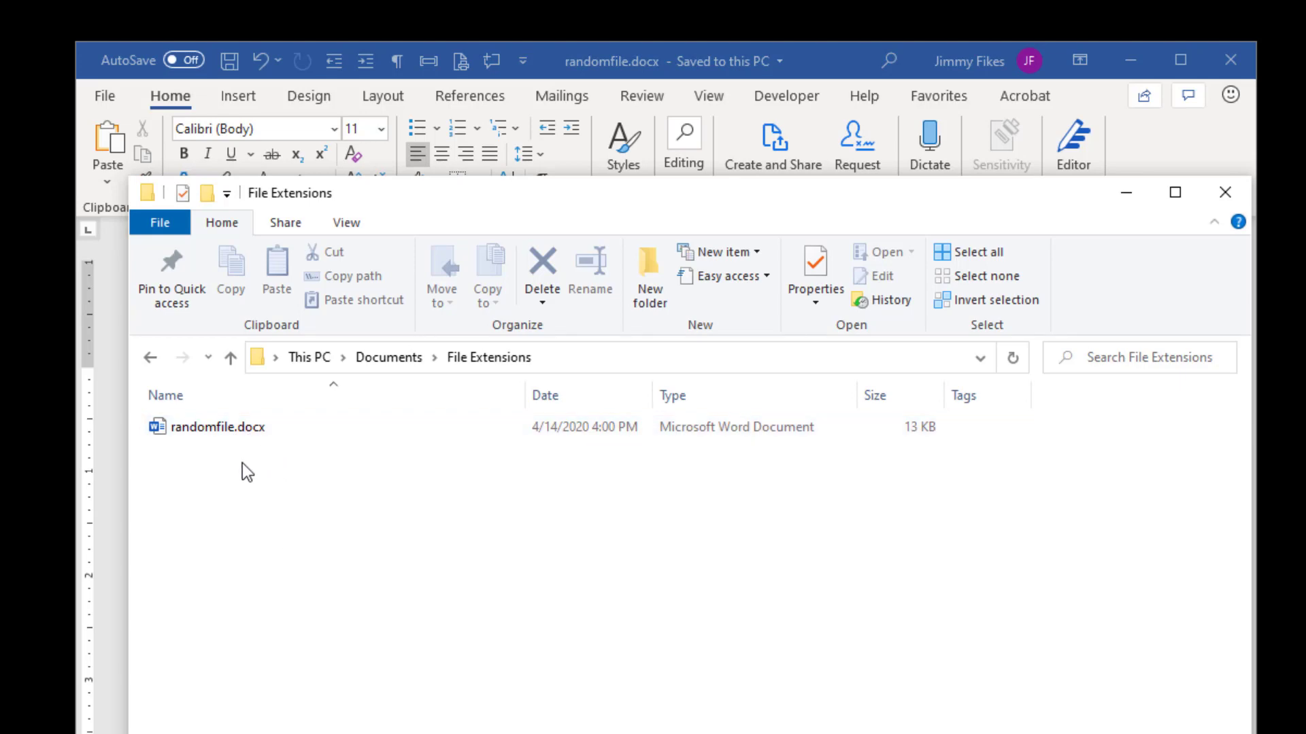
pyautogui.click(796, 61)
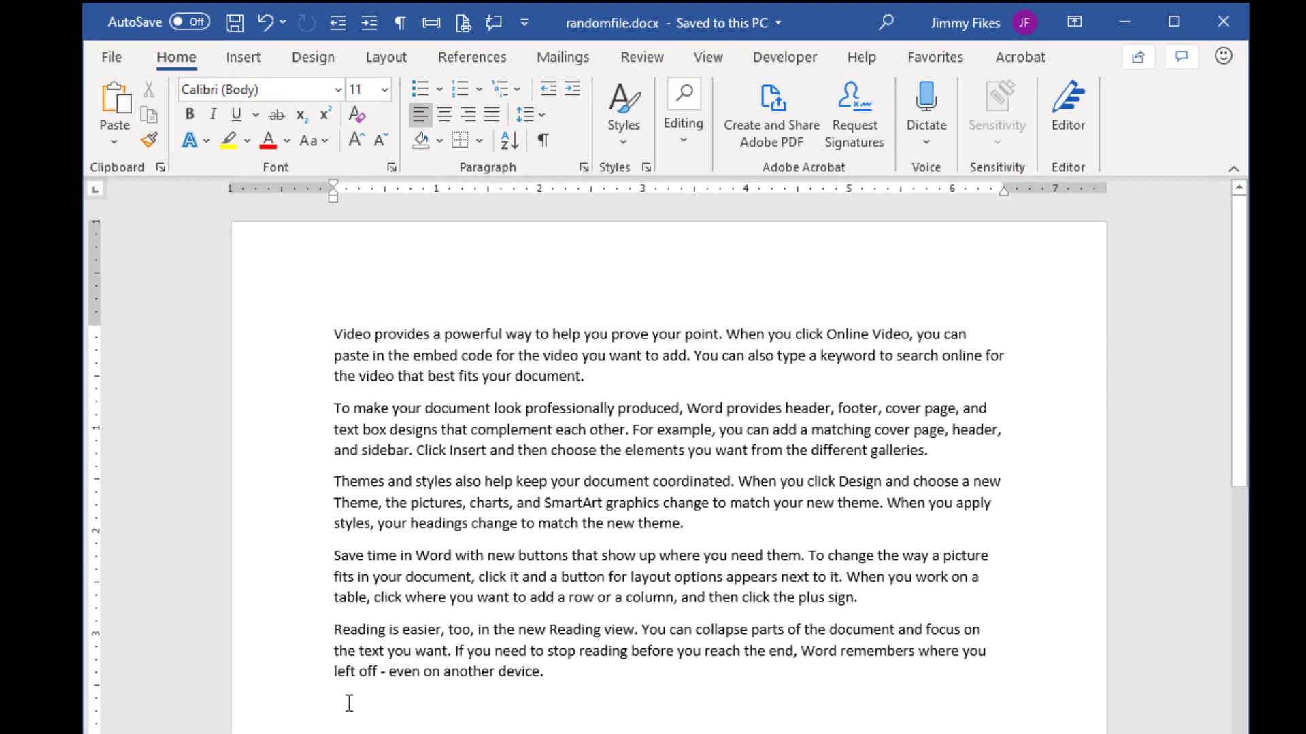
# - Type a line of random test letters at the end and save in place via File > Save
pyautogui.write('as')
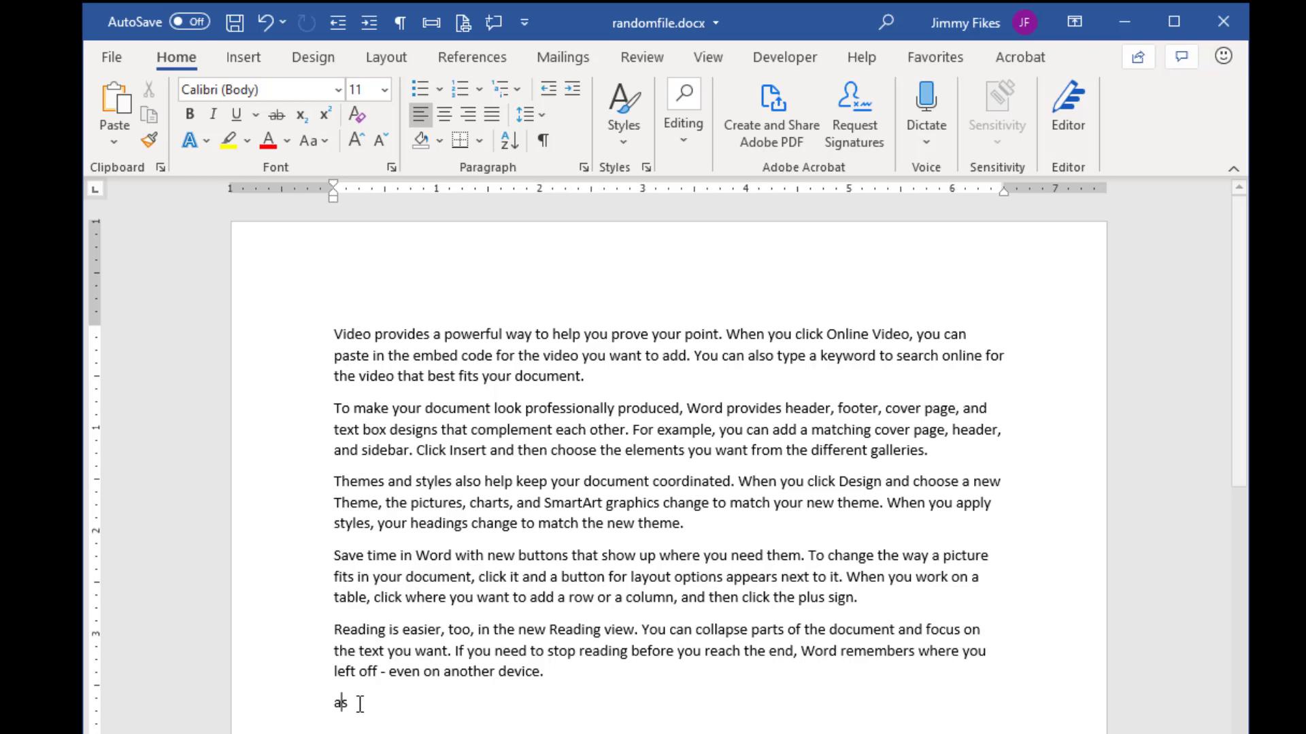
pyautogui.write('dfasdfgasdgbaafg afg adfsgadfgdfghb safgbhfbg')
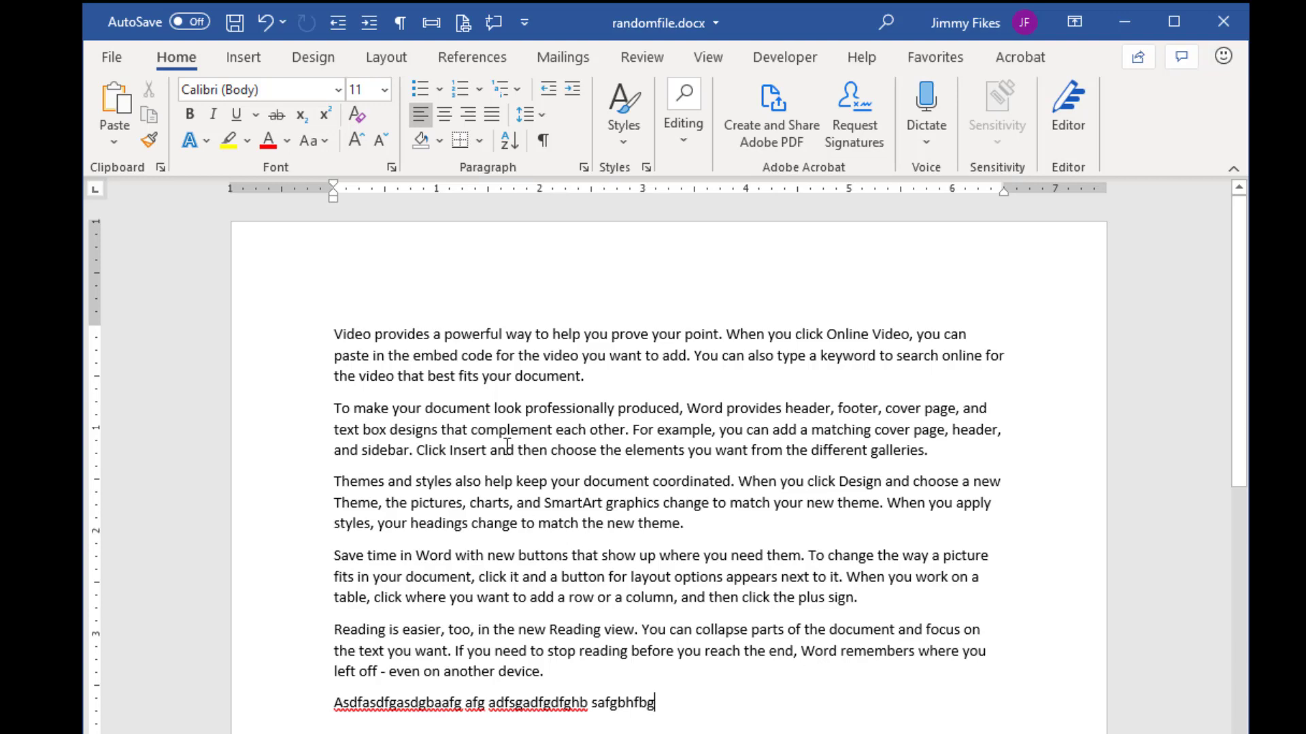
pyautogui.click(113, 60)
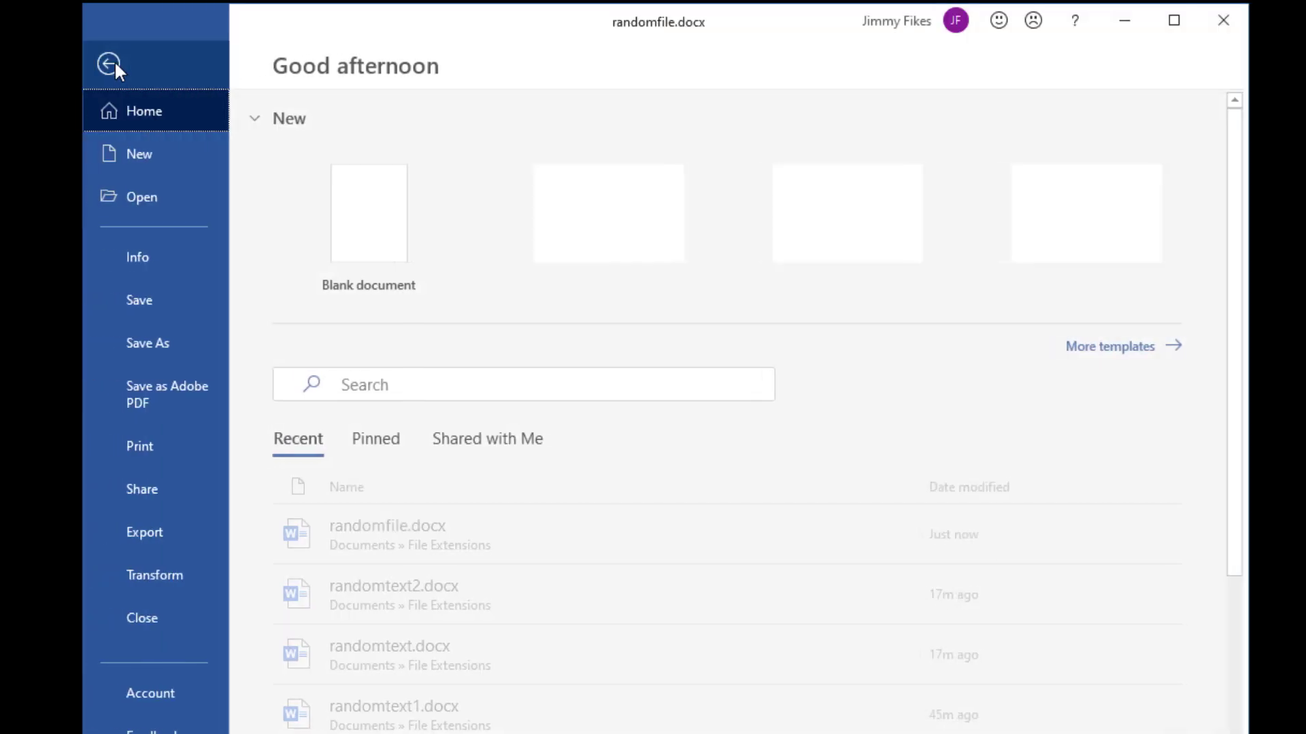
pyautogui.click(132, 298)
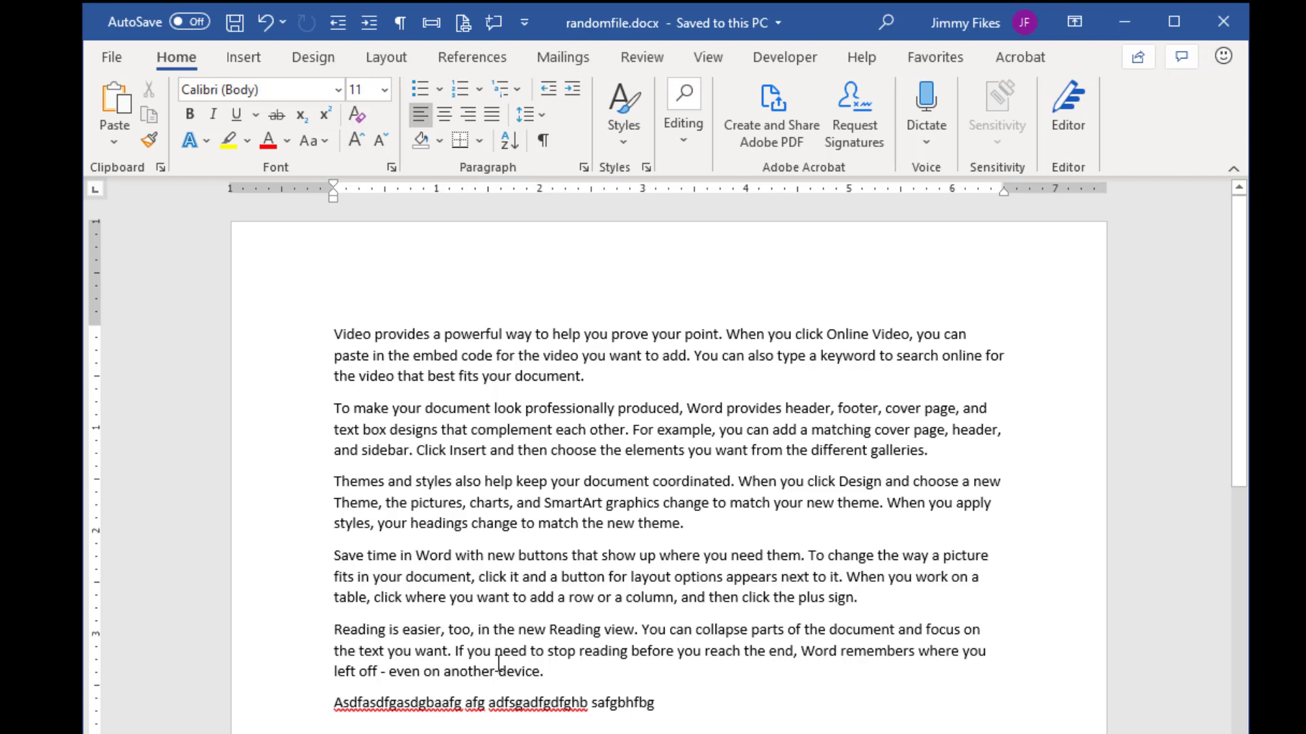
pyautogui.moveTo(604, 704); pyautogui.dragTo(452, 725)
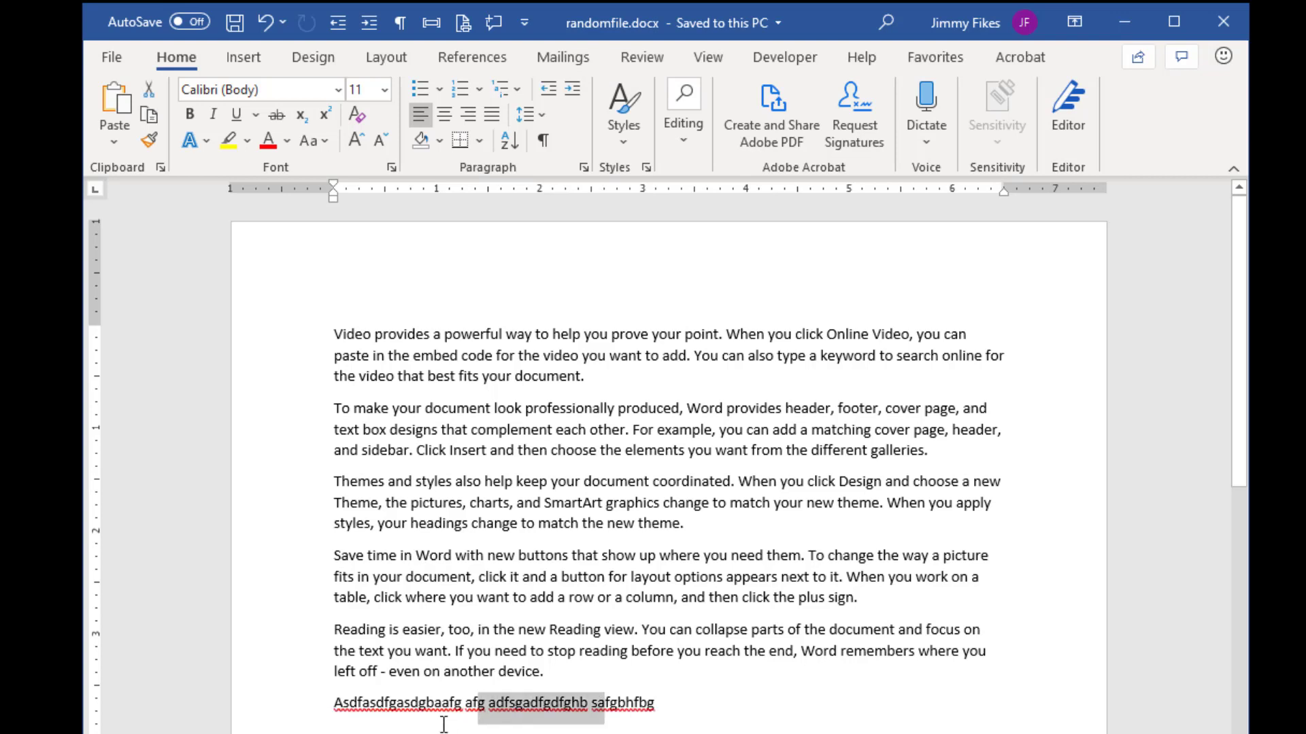
pyautogui.click(572, 556)
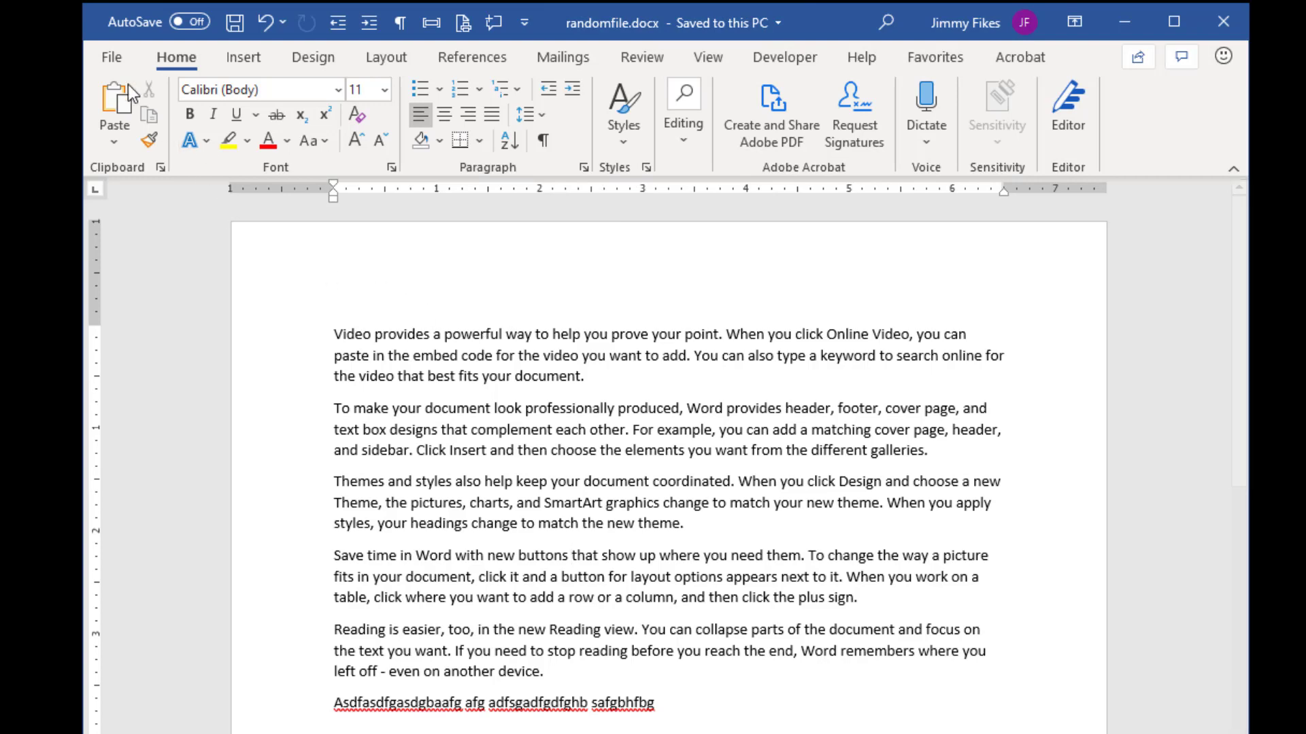
pyautogui.click(111, 57)
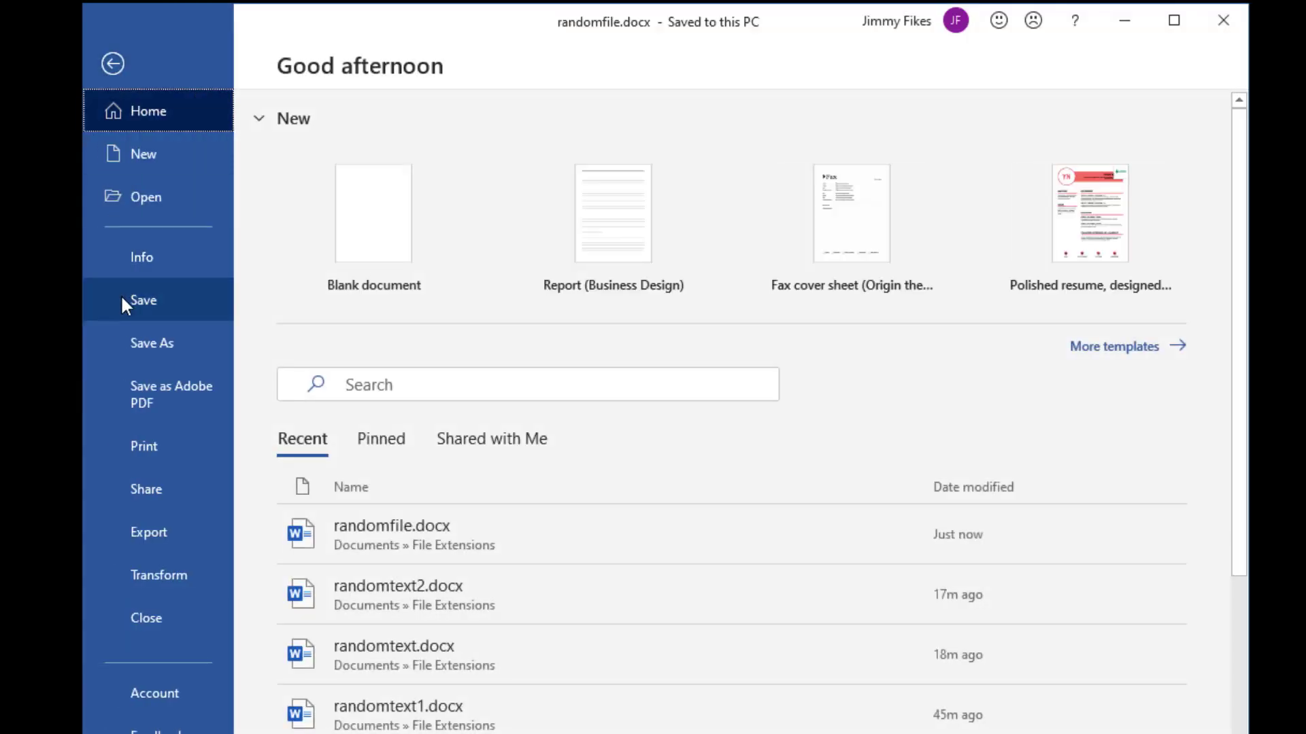
pyautogui.click(120, 295)
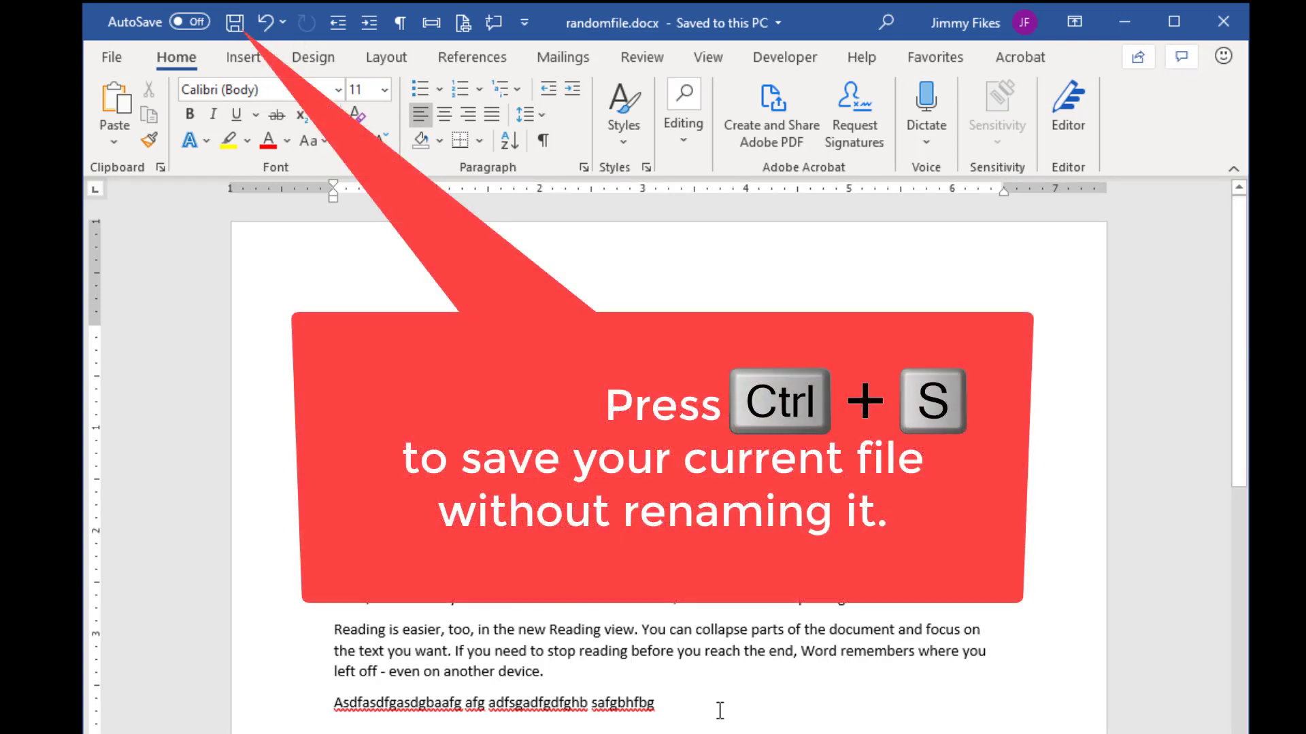
# - Append 'fdghdfhgjdhnjmghrh' to the last line and save with Ctrl+S
pyautogui.write('fdghdfhgjdhnjmghrh')
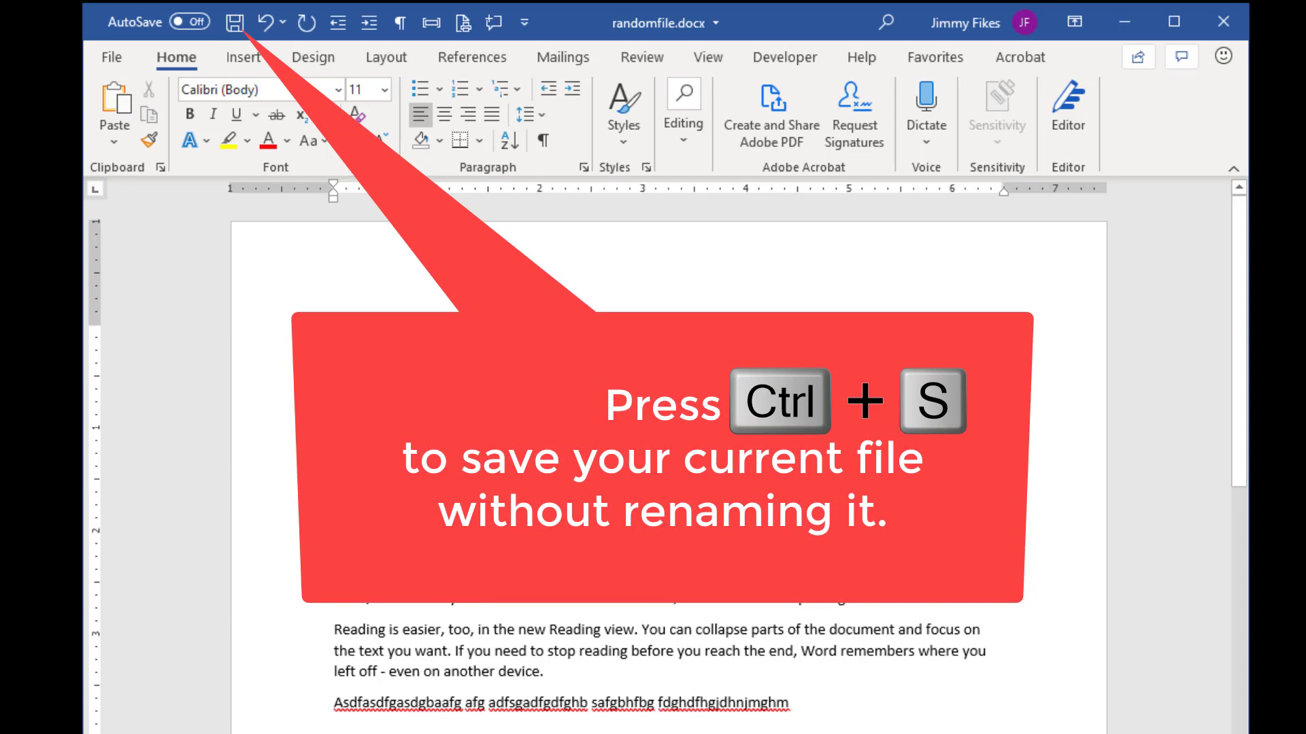
pyautogui.hotkey('ctrl', 's')
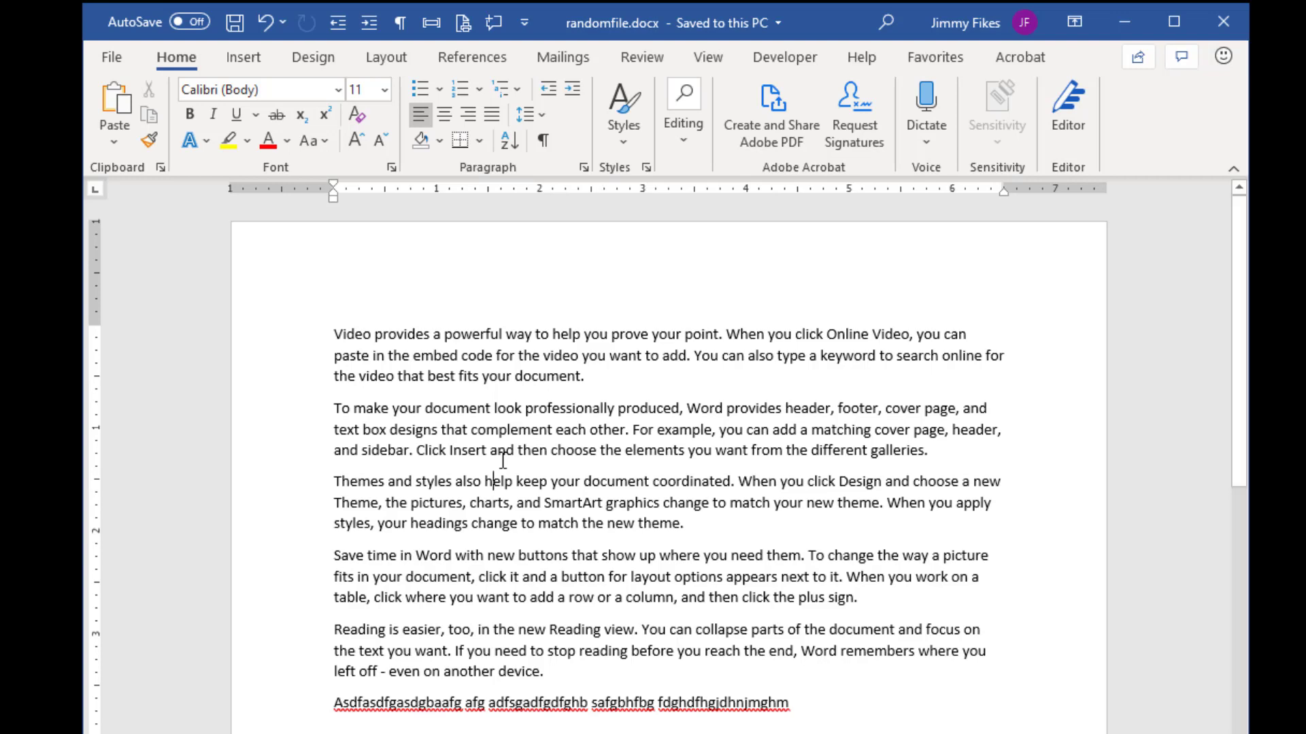
pyautogui.press('F12')
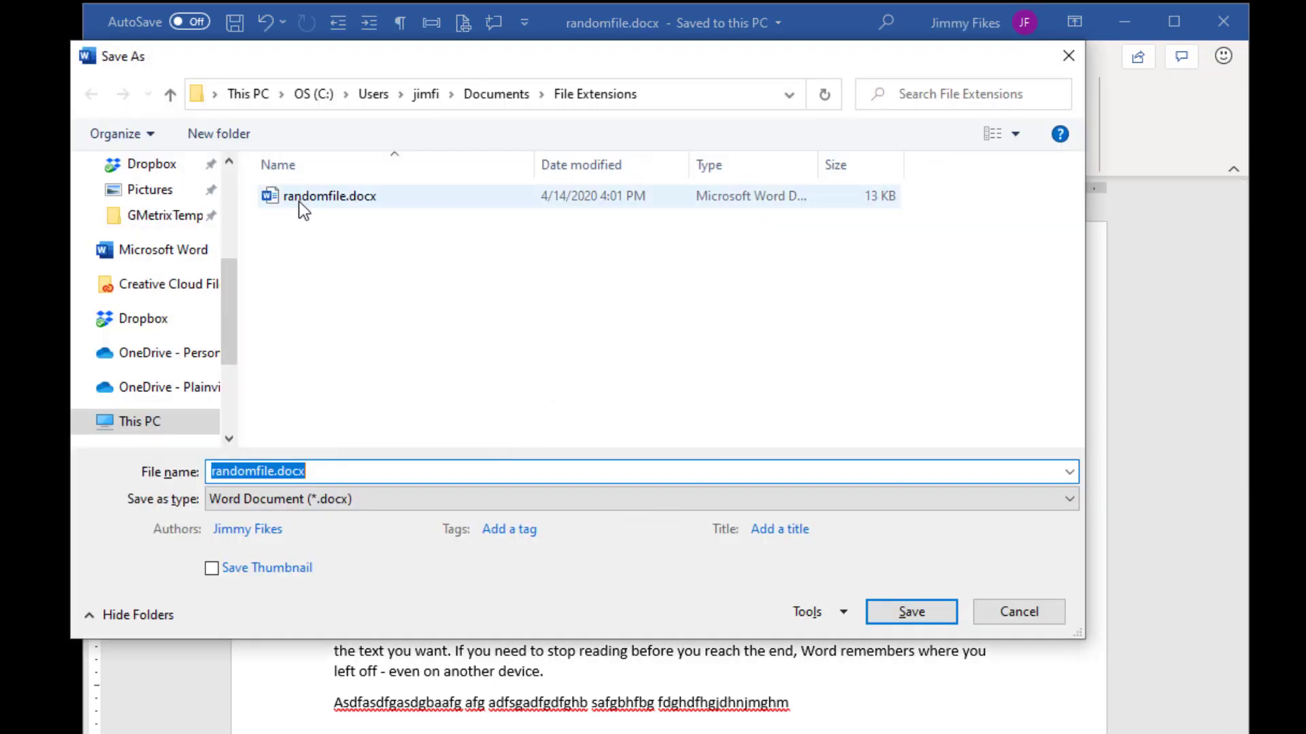
pyautogui.click(284, 471)
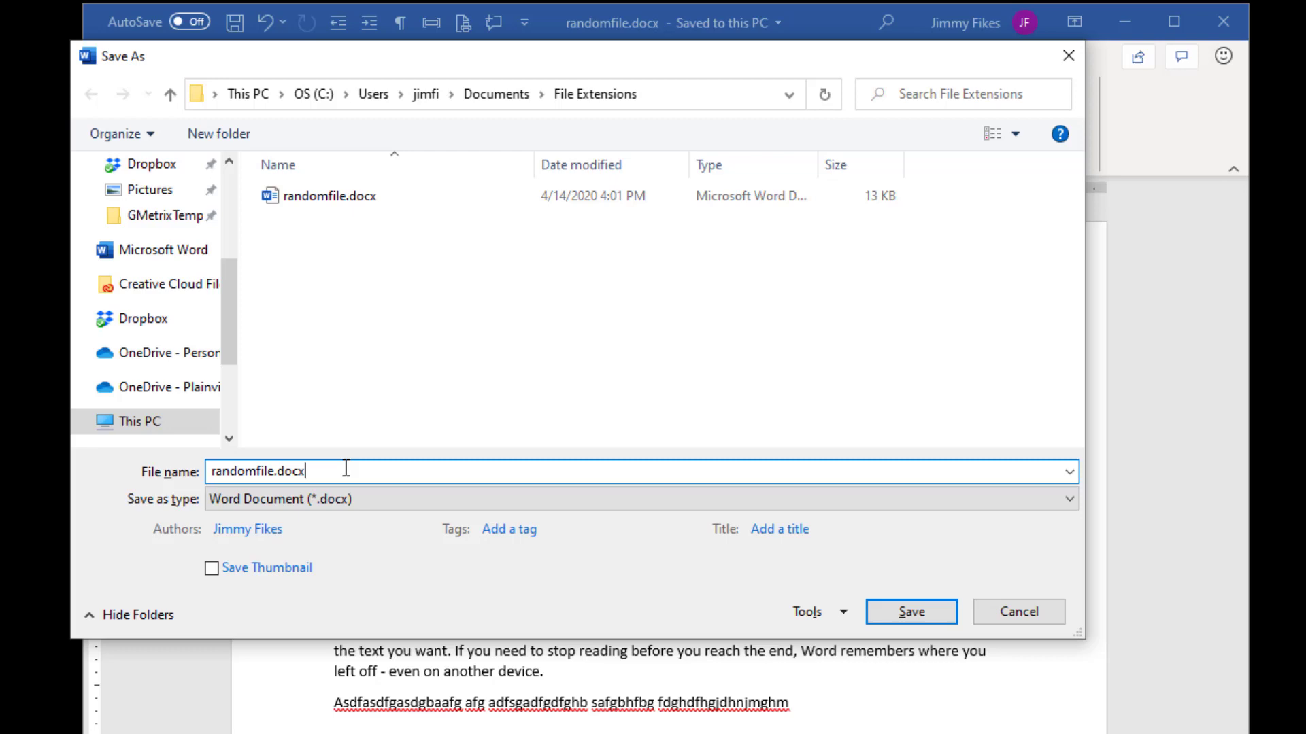
pyautogui.press('BackSpace')
pyautogui.press('BackSpace')
pyautogui.press('BackSpace')
pyautogui.press('BackSpace')
pyautogui.press('BackSpace')
pyautogui.write('2')
pyautogui.click(911, 612)
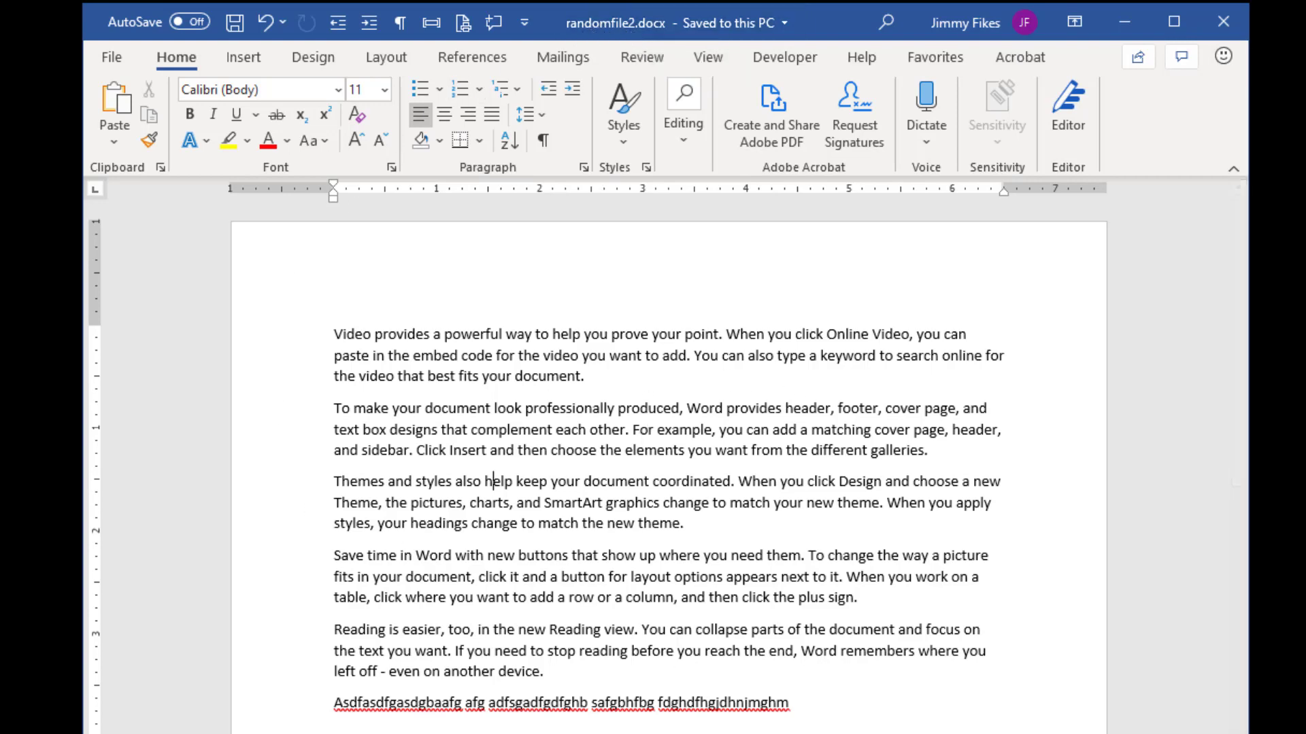
pyautogui.hotkey('alt', 'Tab')
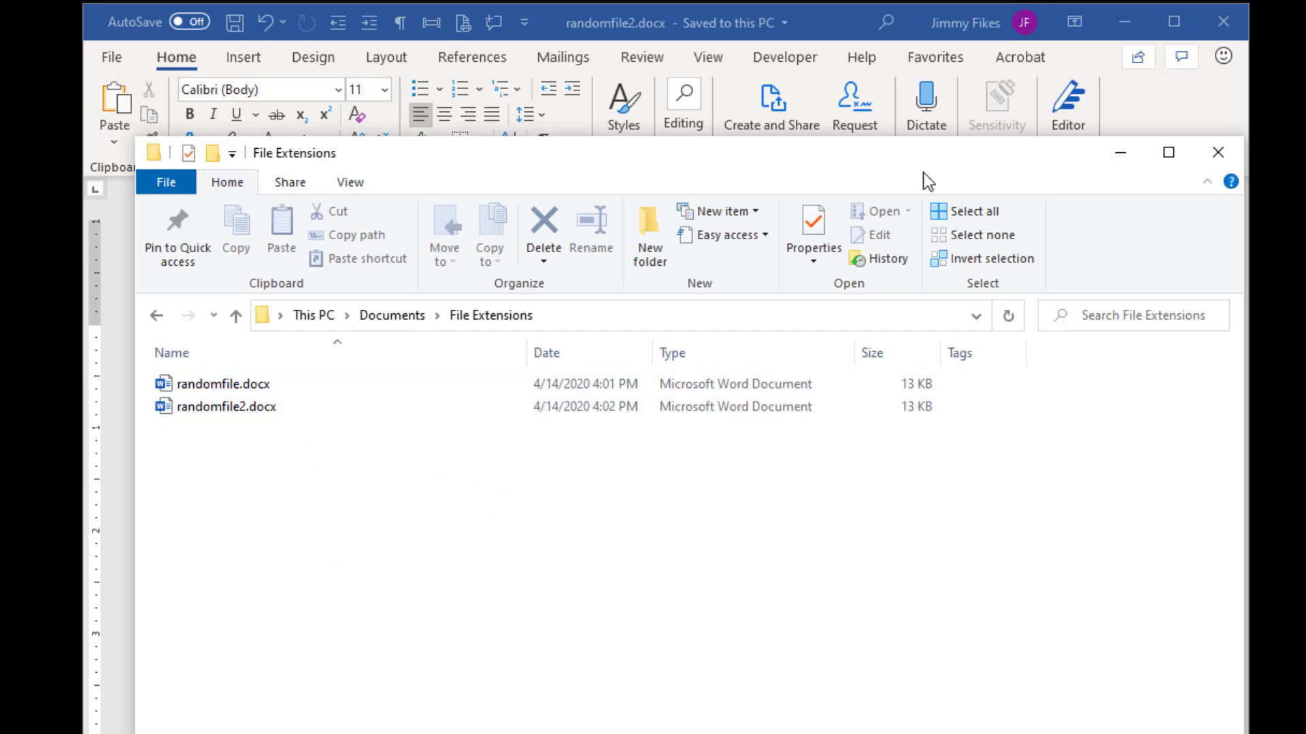
pyautogui.click(849, 31)
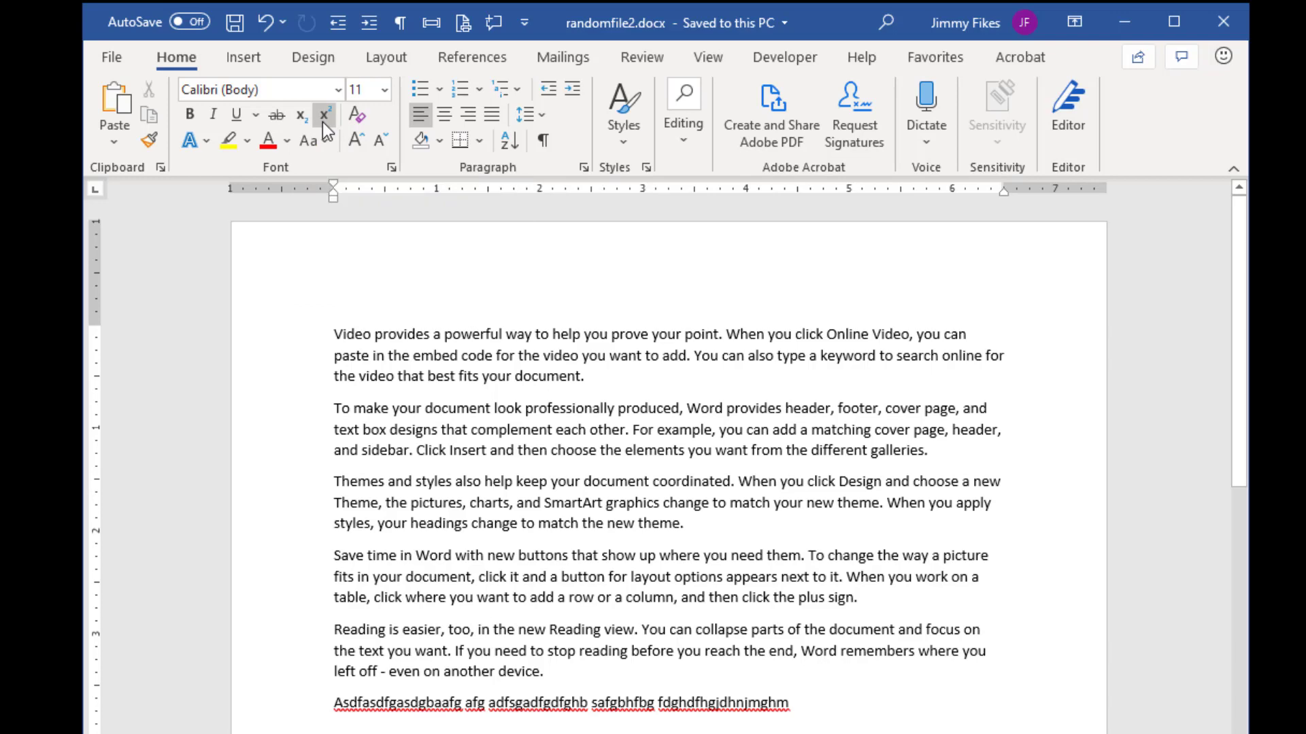
# - From Design > Themes, start Save Current Theme and review its Office Theme file types
pyautogui.click(307, 57)
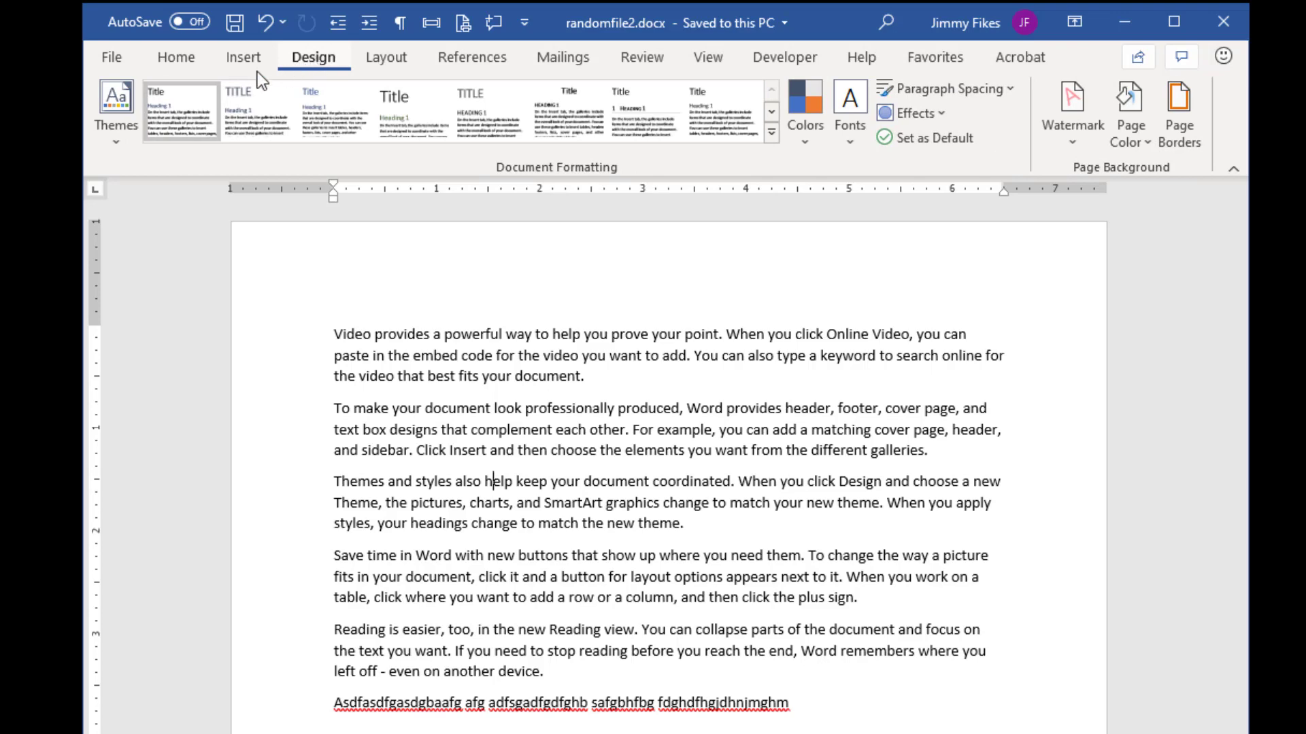
pyautogui.click(112, 142)
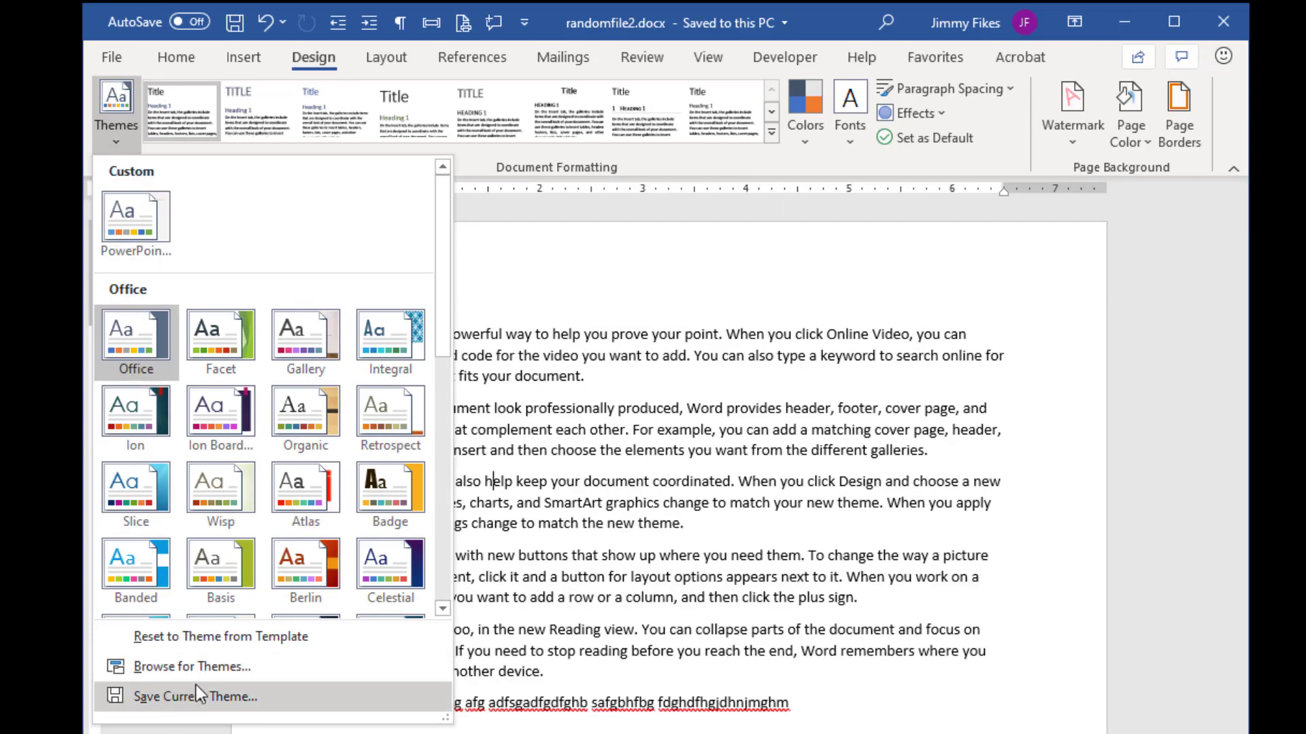
pyautogui.click(196, 686)
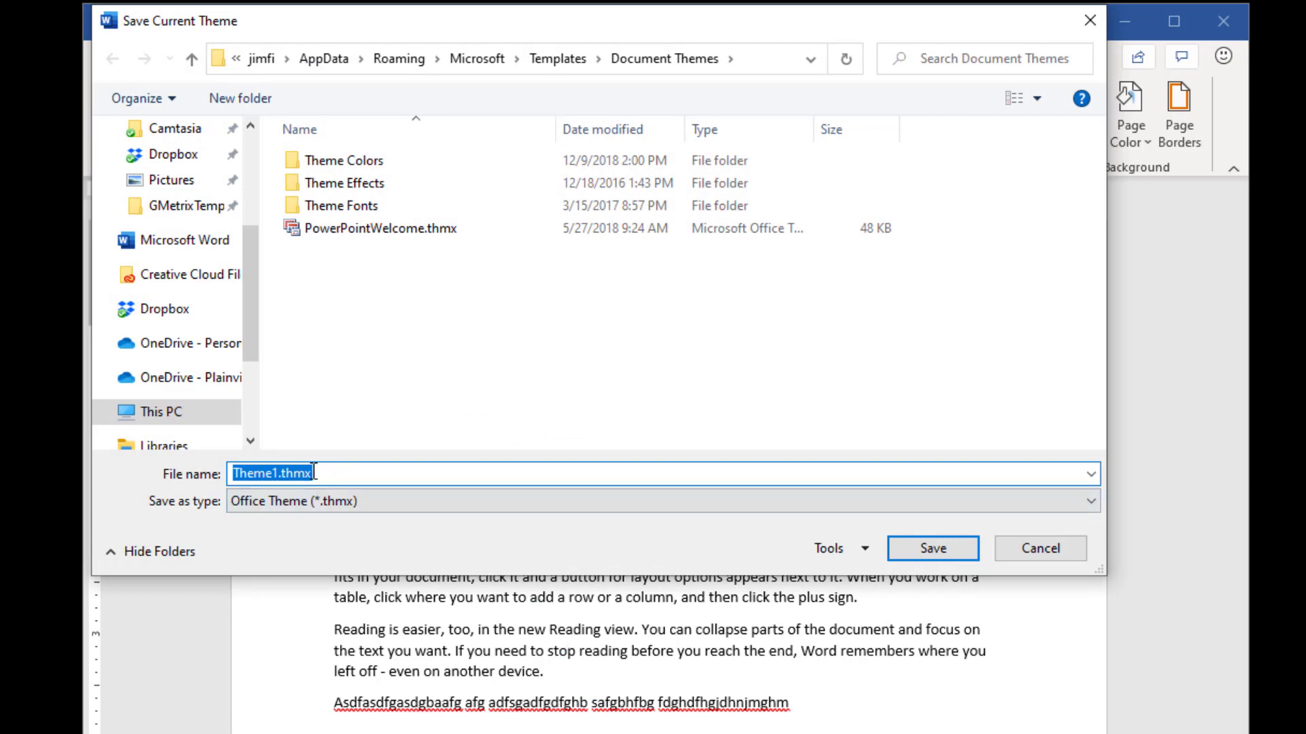
pyautogui.click(259, 500)
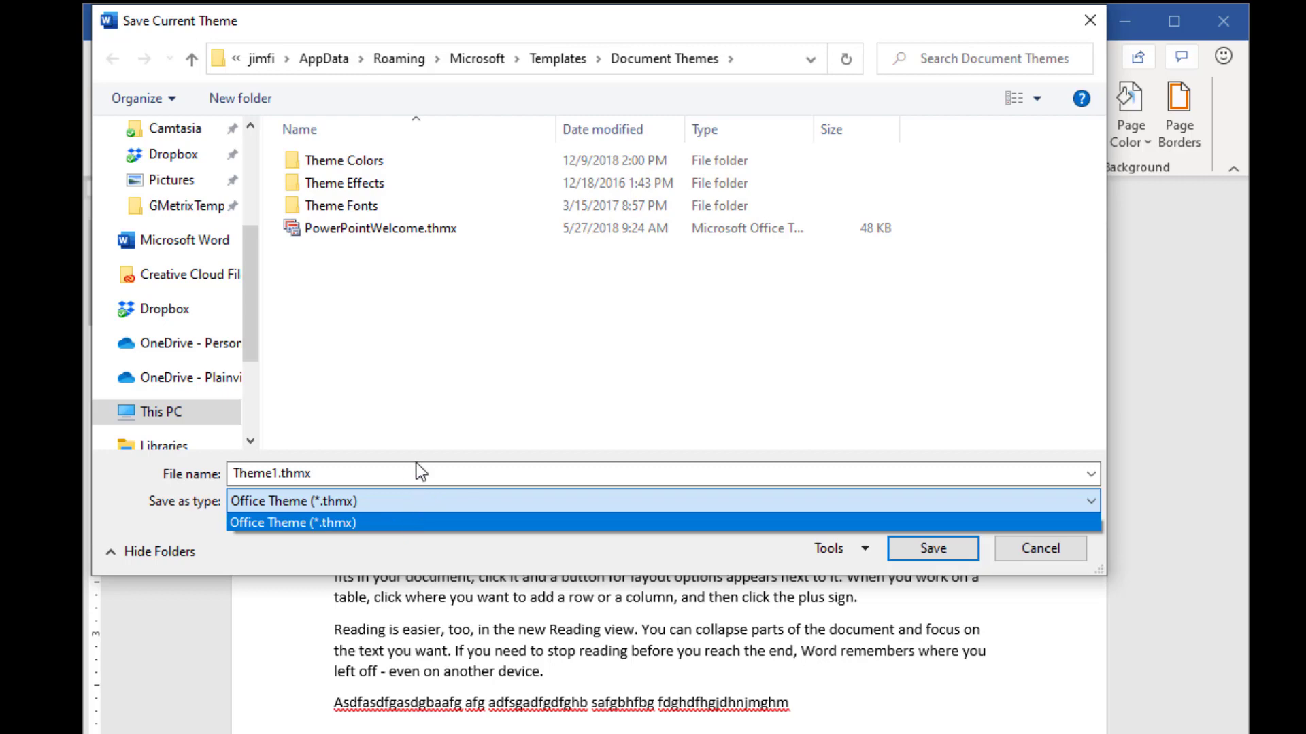
pyautogui.click(442, 423)
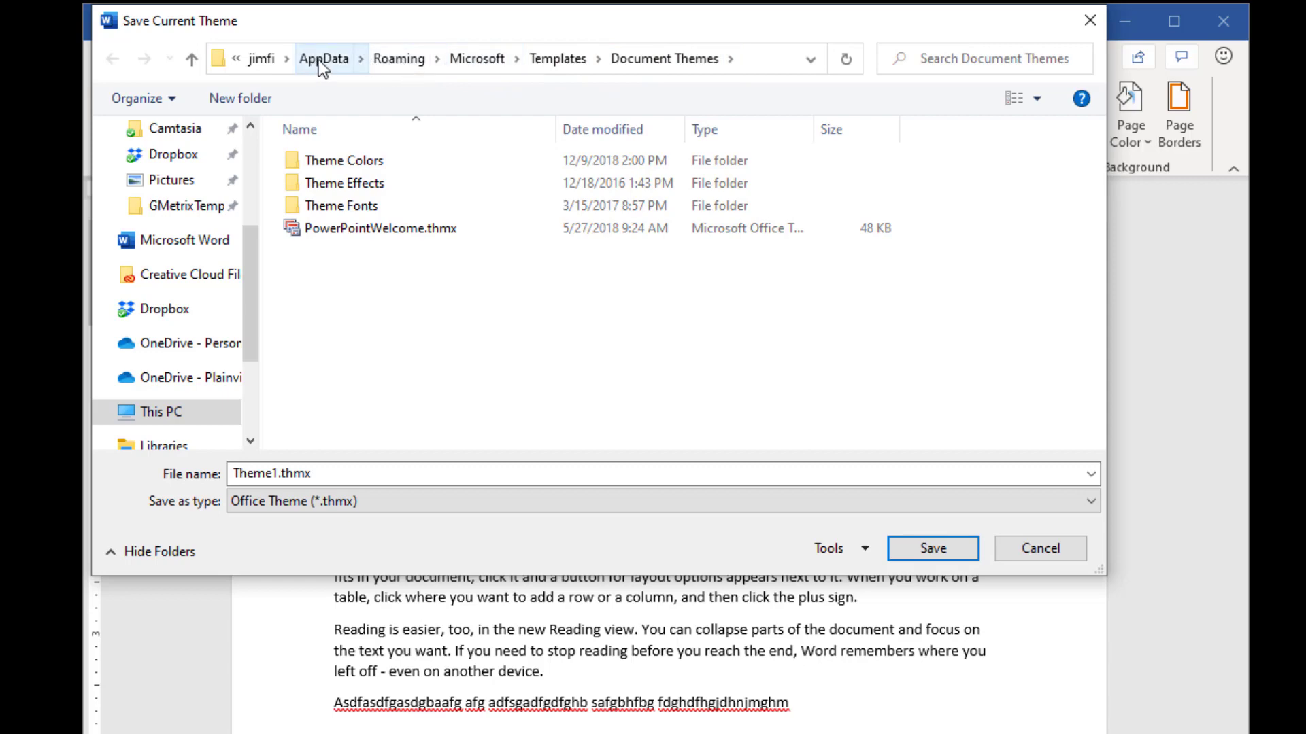
pyautogui.click(774, 55)
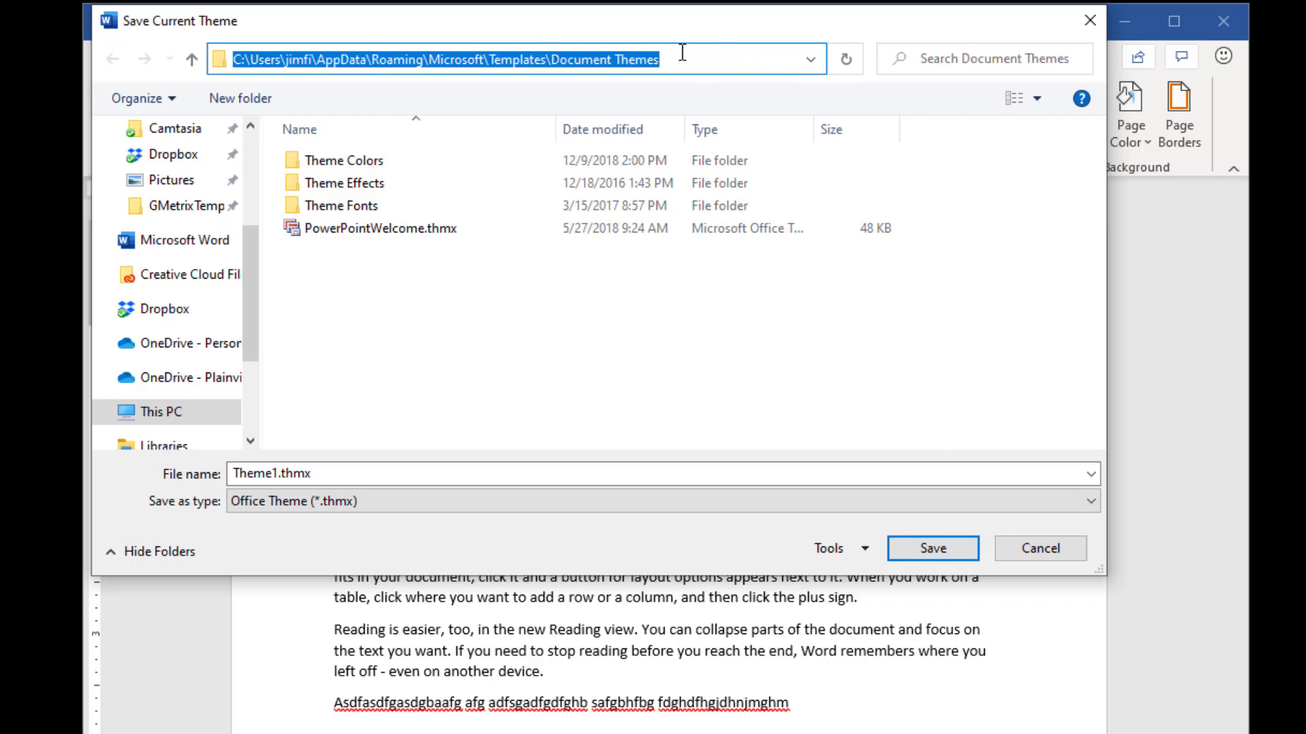
pyautogui.click(711, 54)
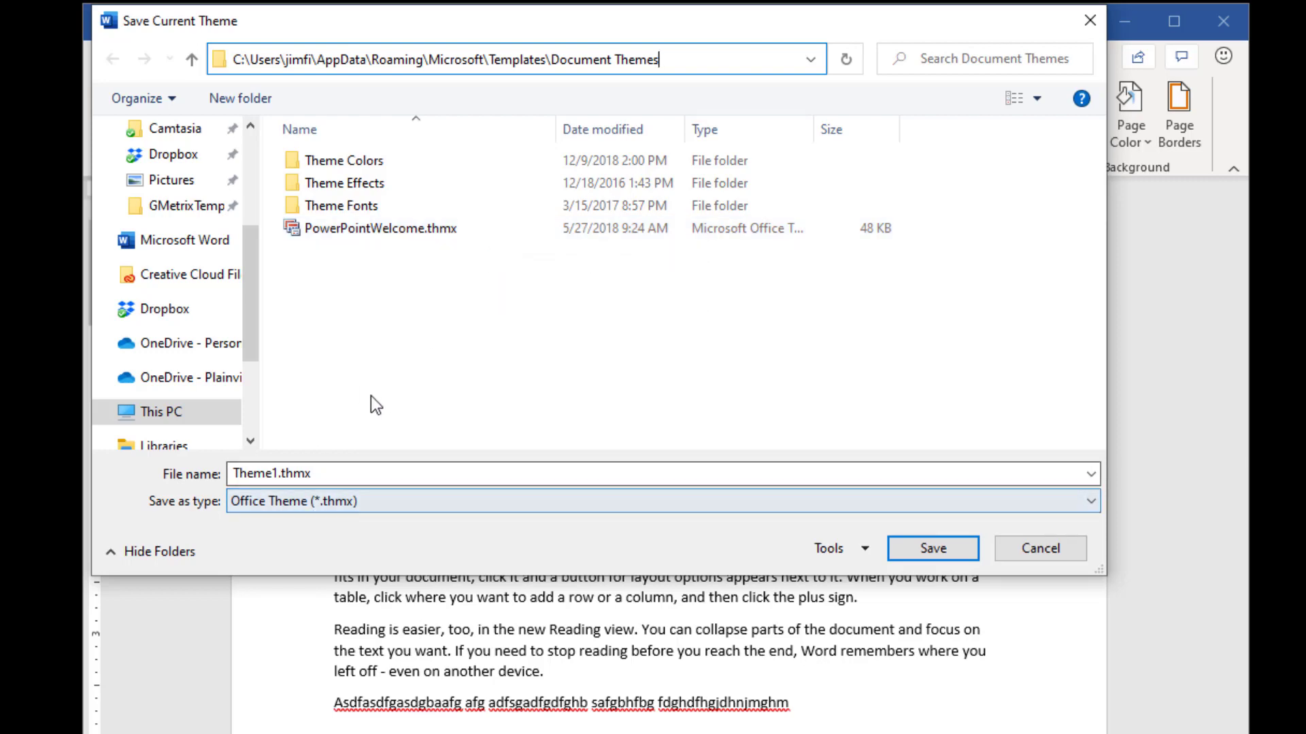
pyautogui.moveTo(252, 304); pyautogui.dragTo(263, 185)
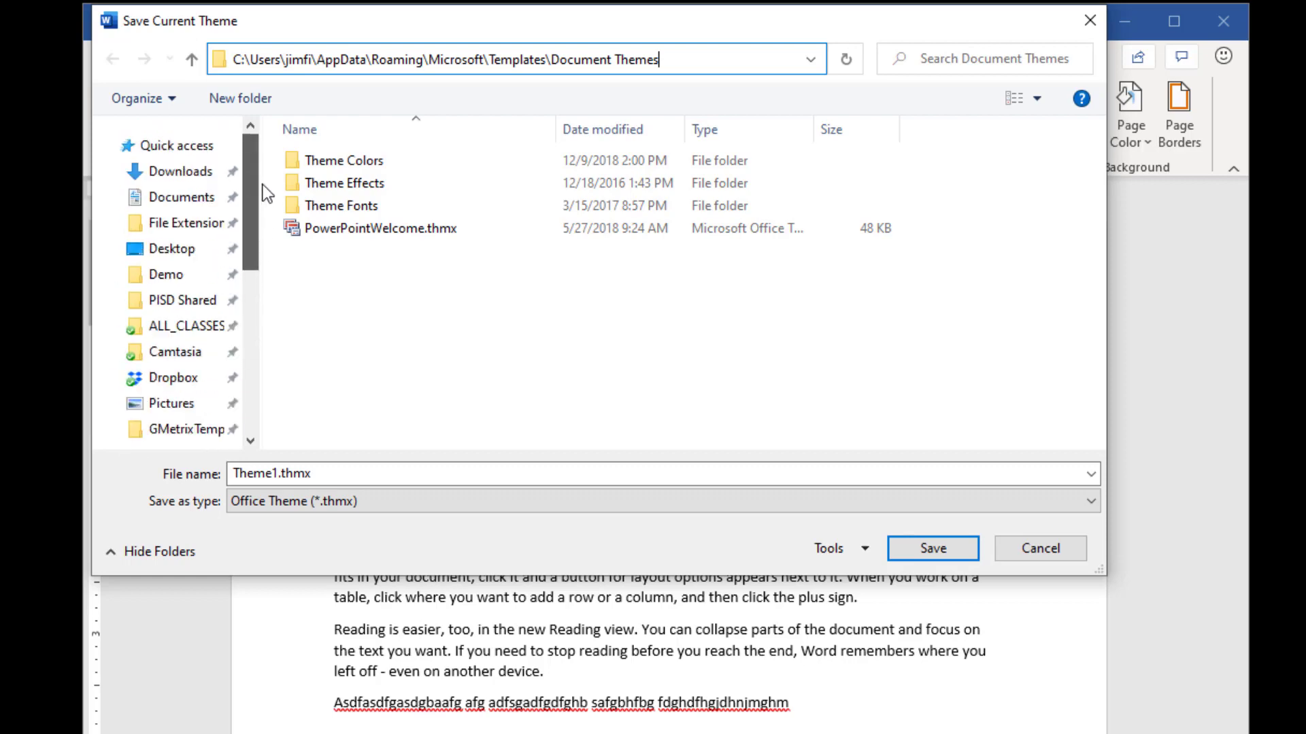
pyautogui.click(590, 280)
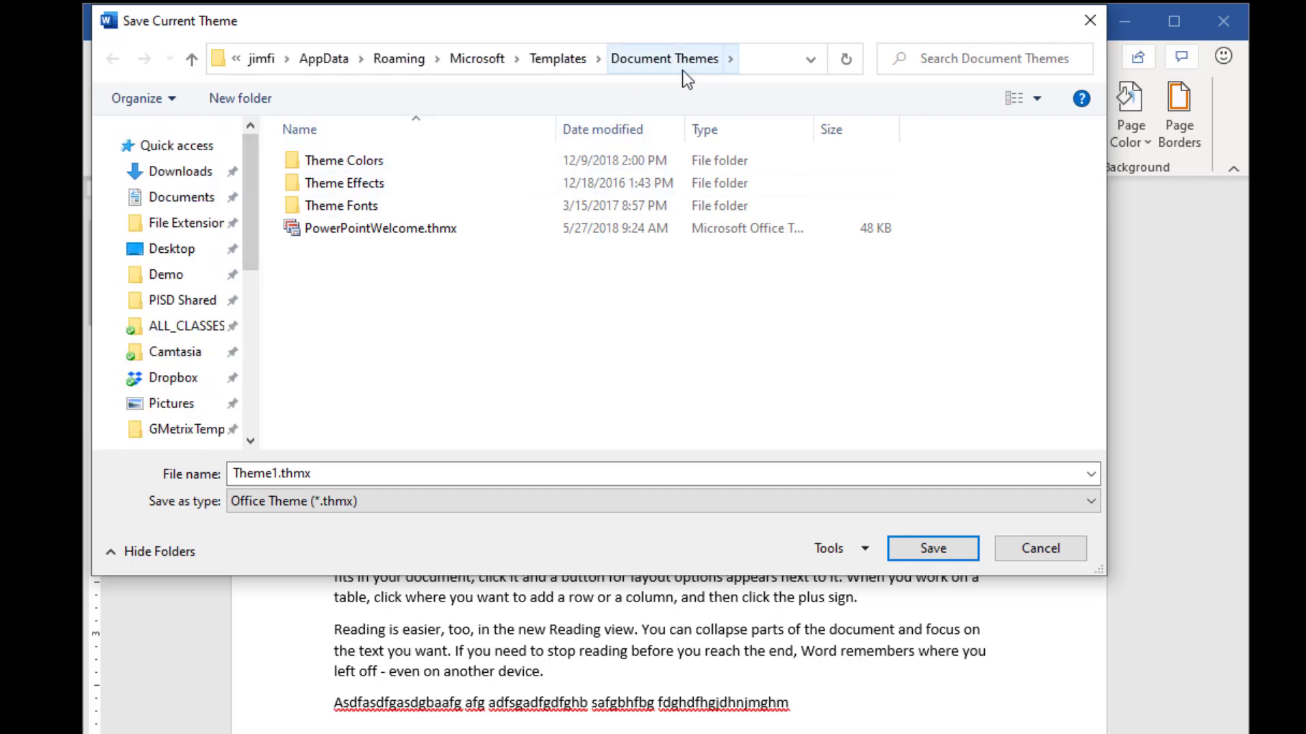
# - Point the theme save to File Extensions, rename Theme1.thmx to 'new name', and save
pyautogui.click(199, 224)
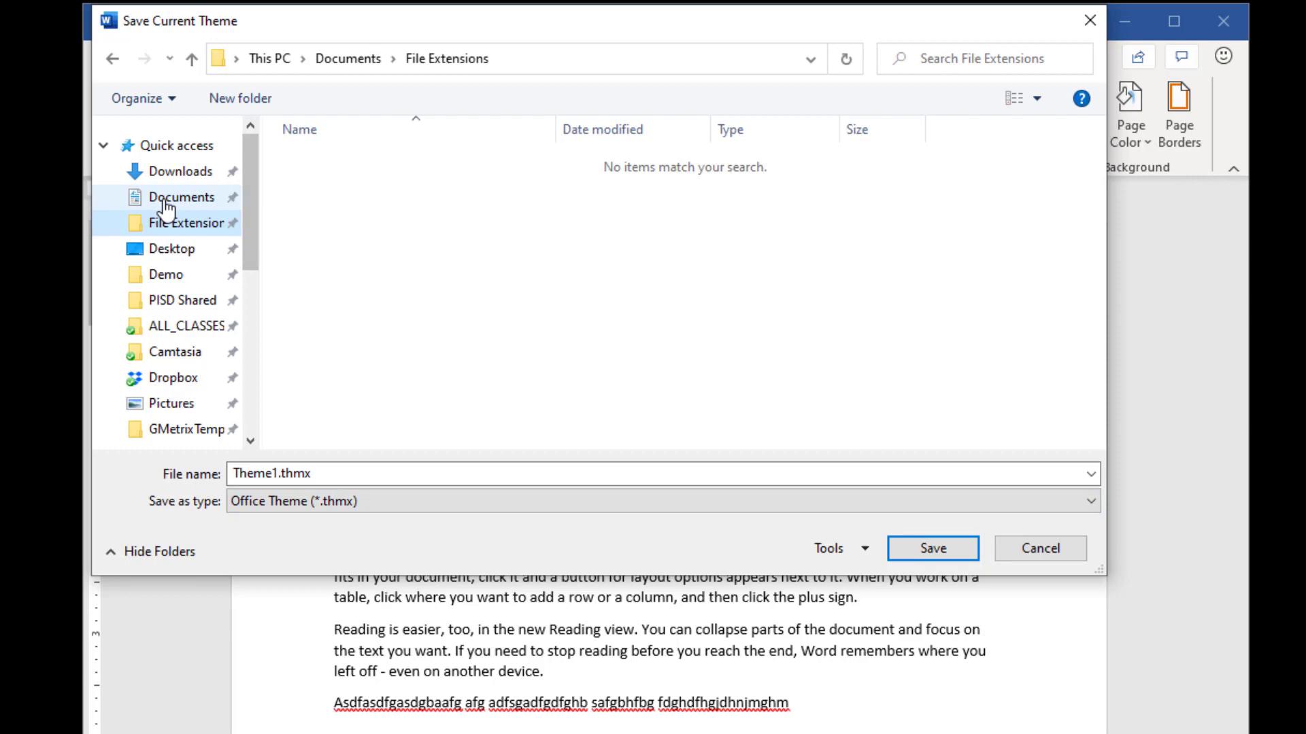
pyautogui.click(526, 60)
pyautogui.click(333, 469)
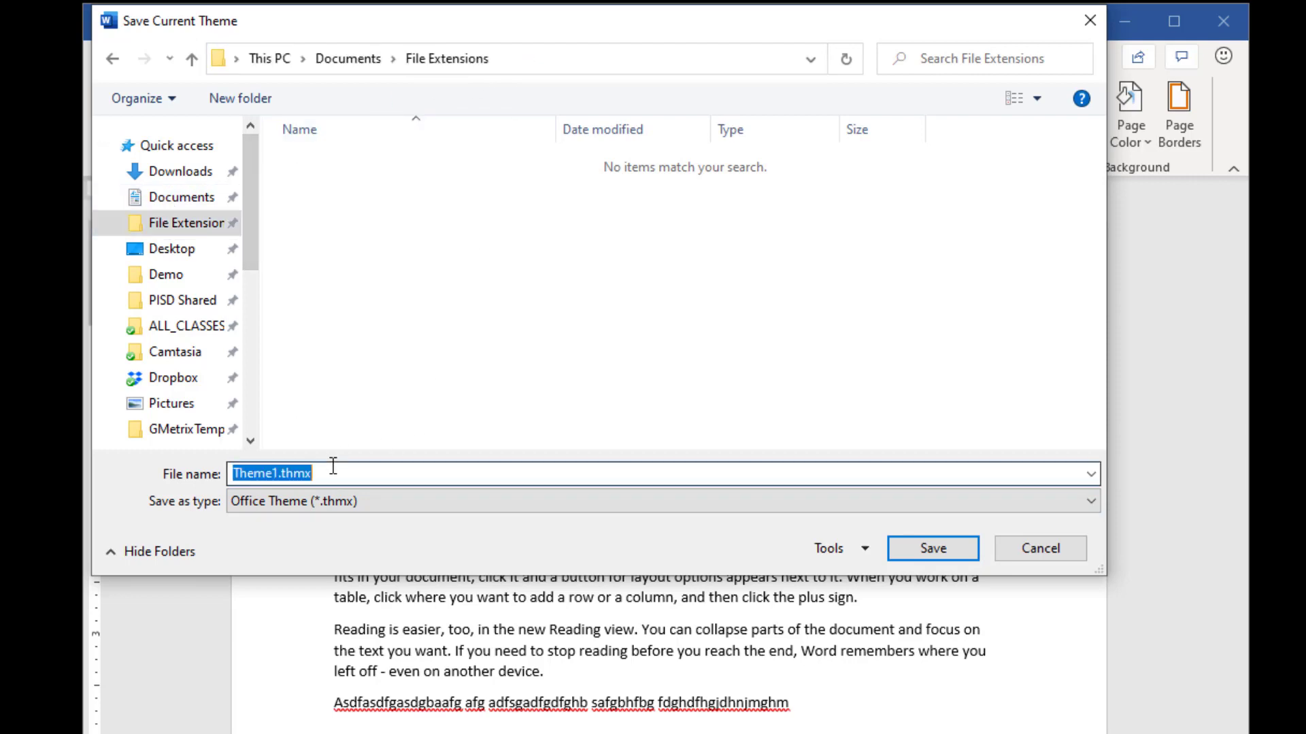
pyautogui.write('ne')
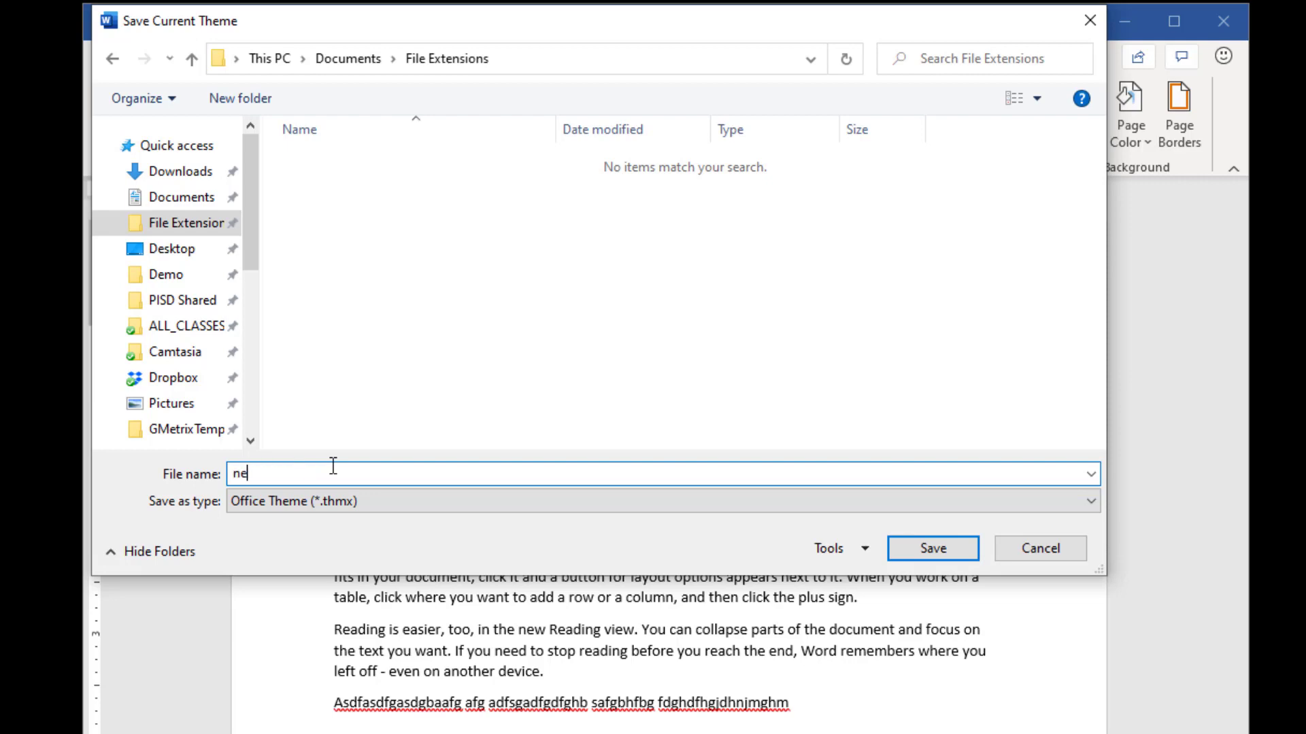
pyautogui.write('w name')
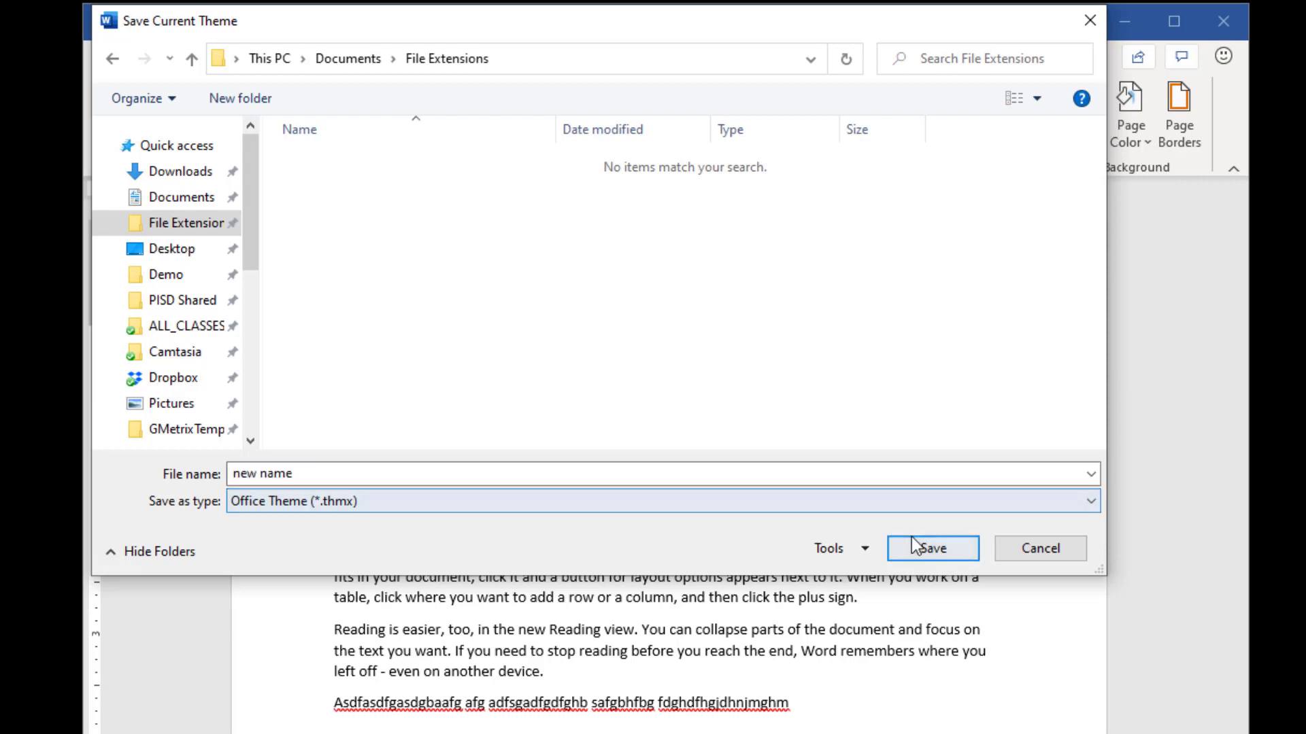
pyautogui.click(919, 546)
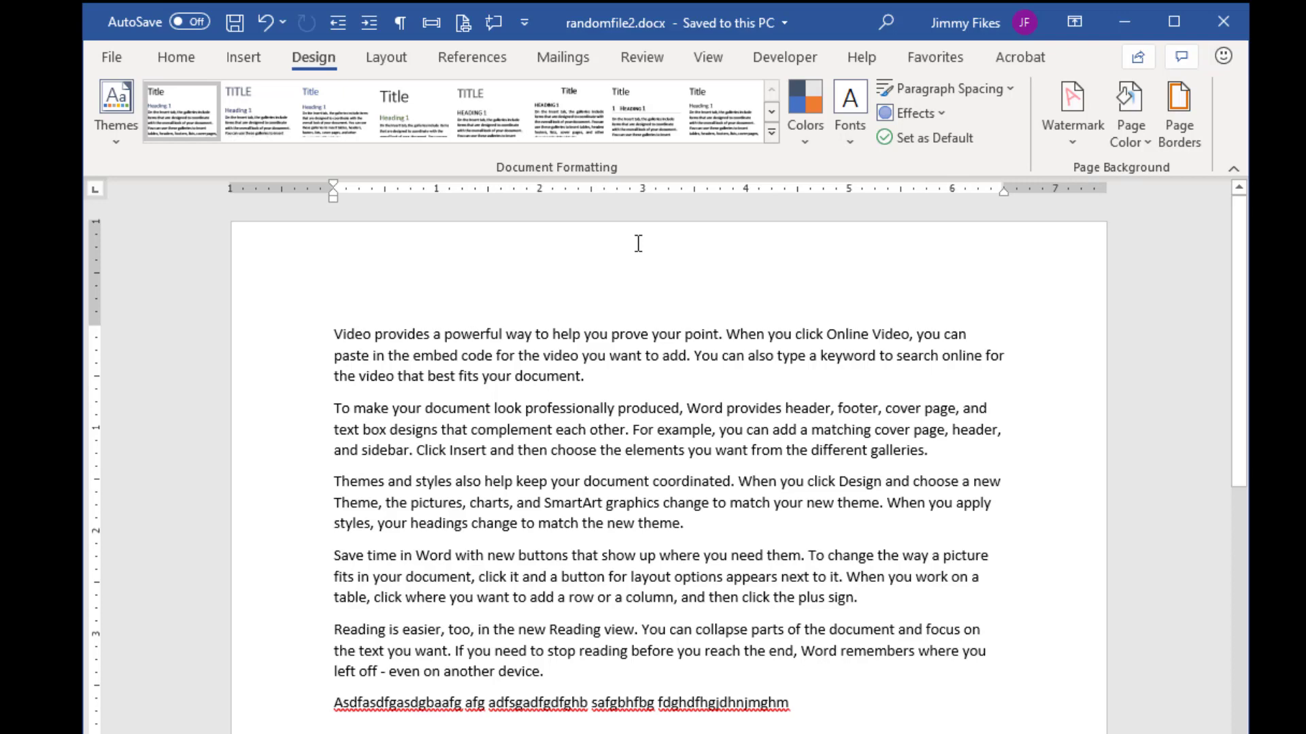
pyautogui.click(772, 131)
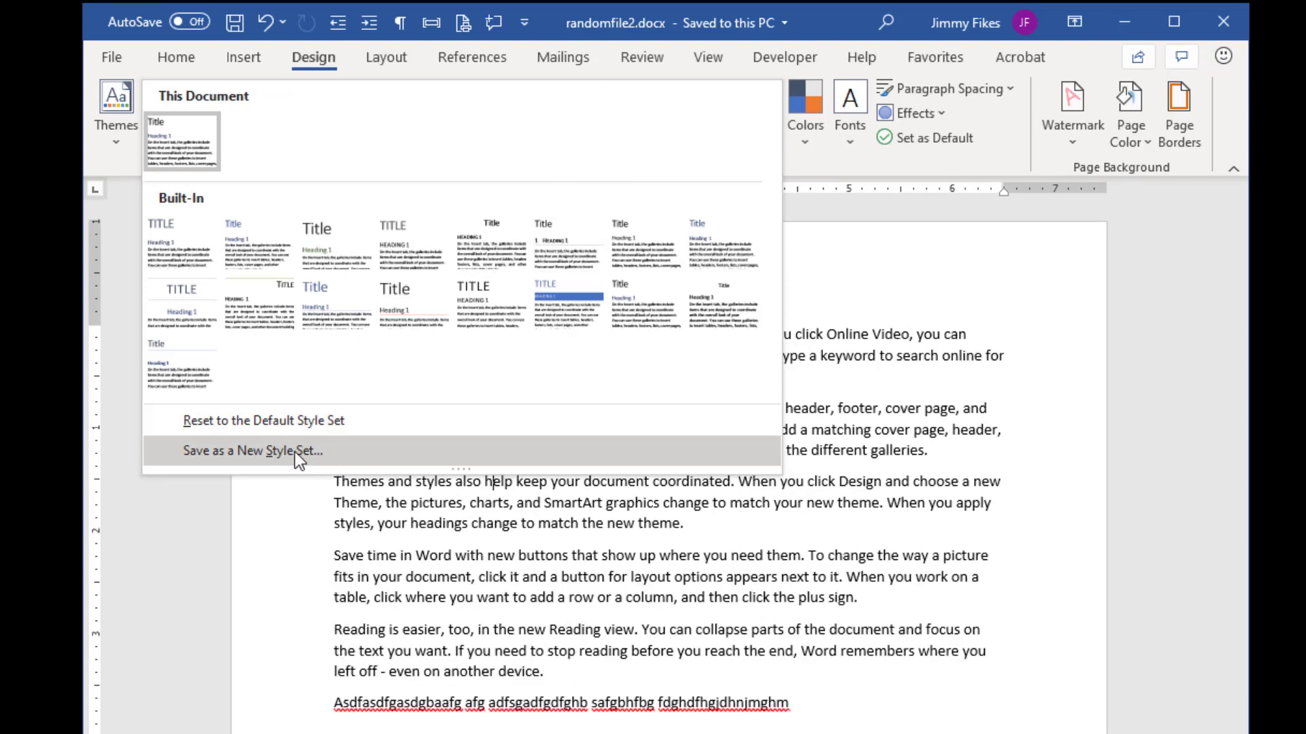
pyautogui.click(337, 451)
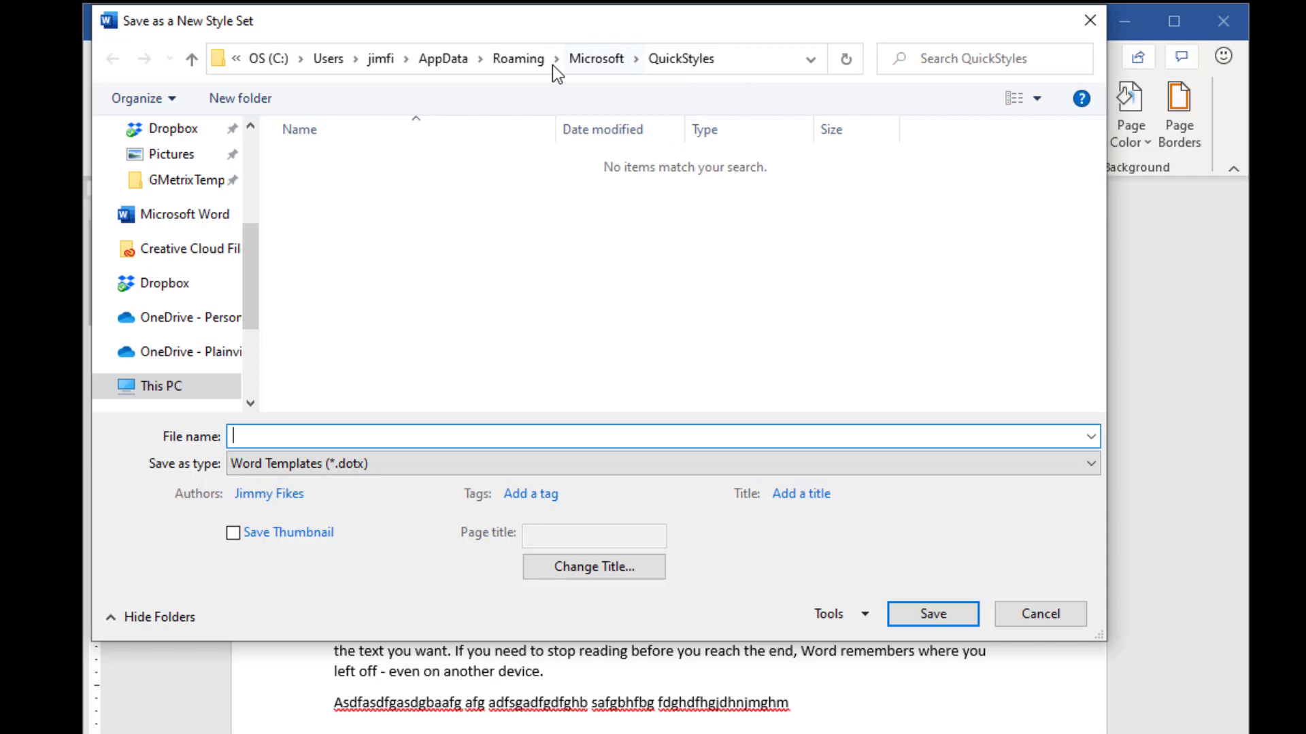
pyautogui.click(737, 59)
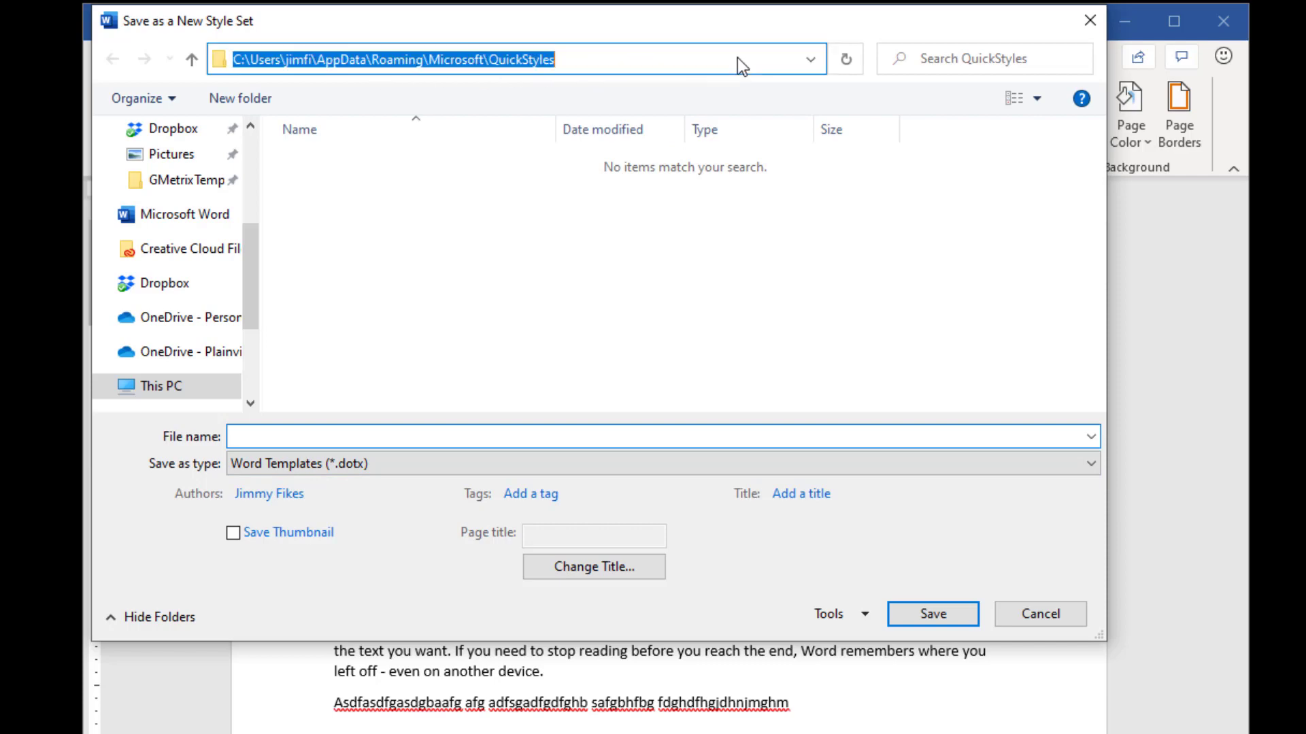
pyautogui.moveTo(251, 265); pyautogui.dragTo(248, 133)
pyautogui.click(182, 225)
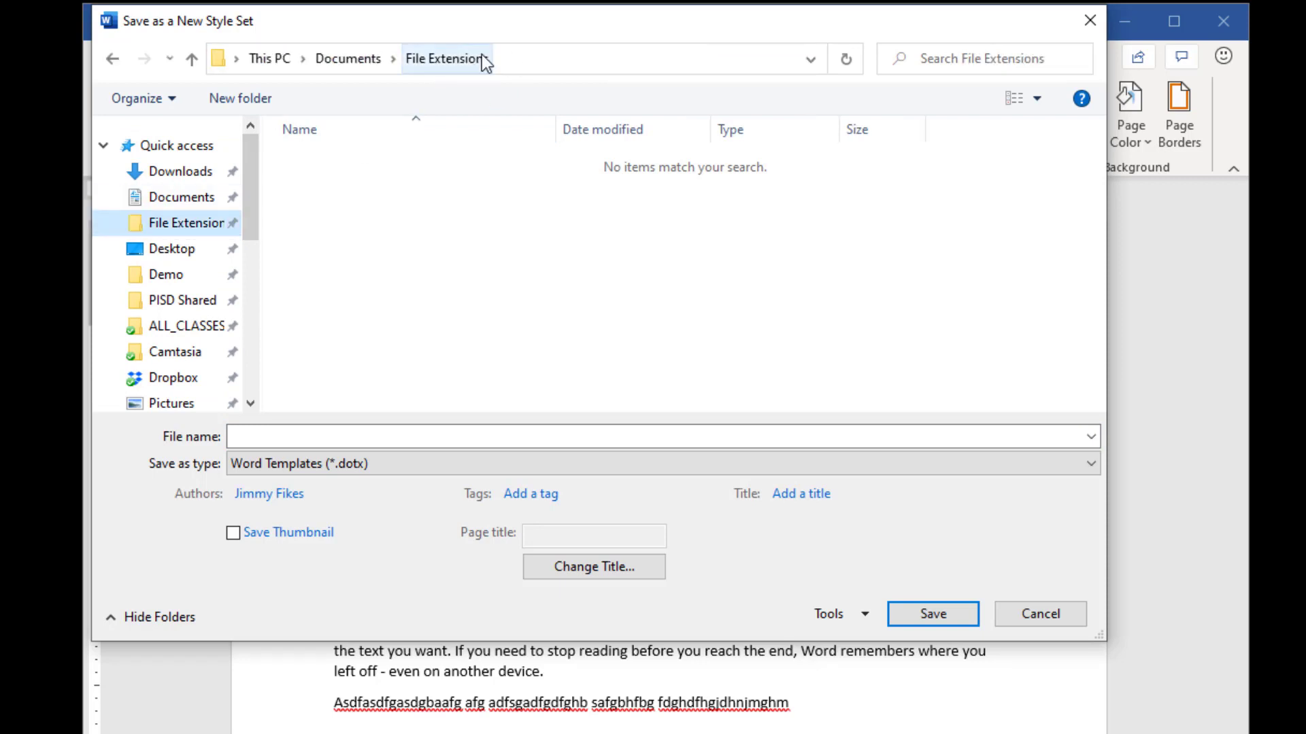
pyautogui.click(348, 437)
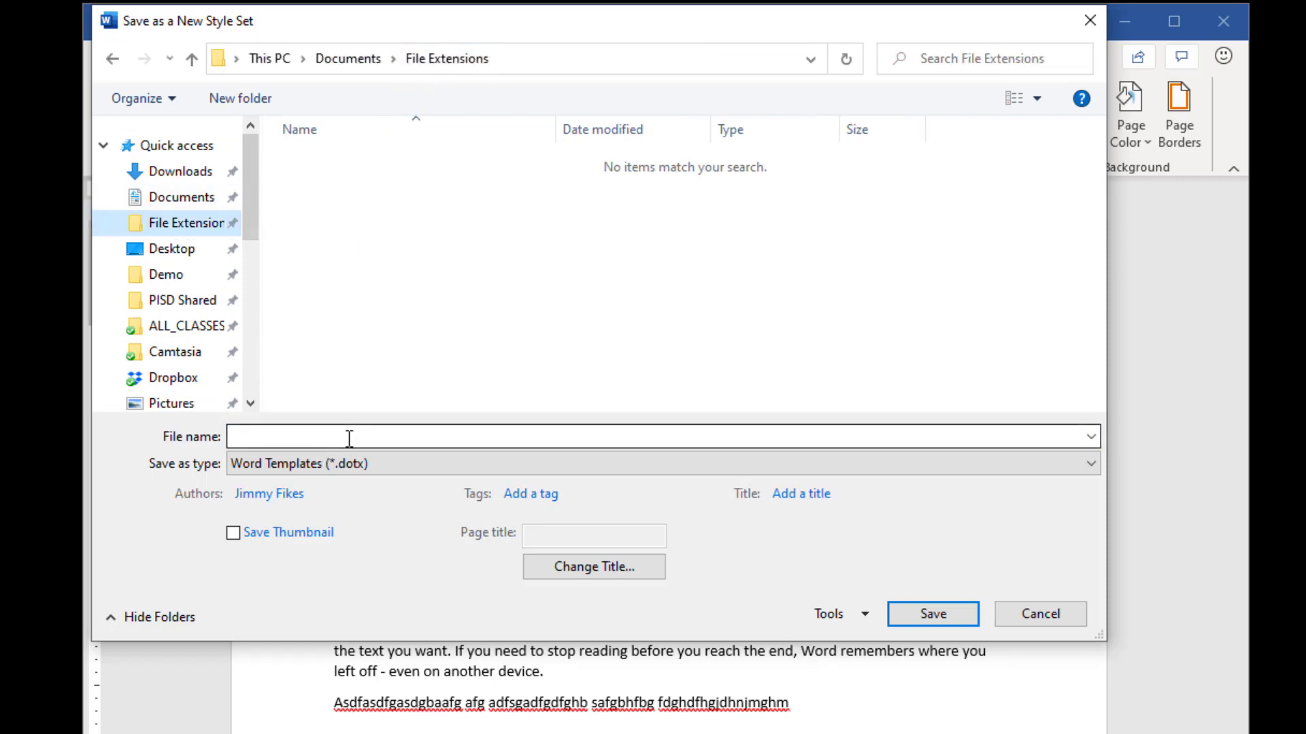
pyautogui.click(1019, 615)
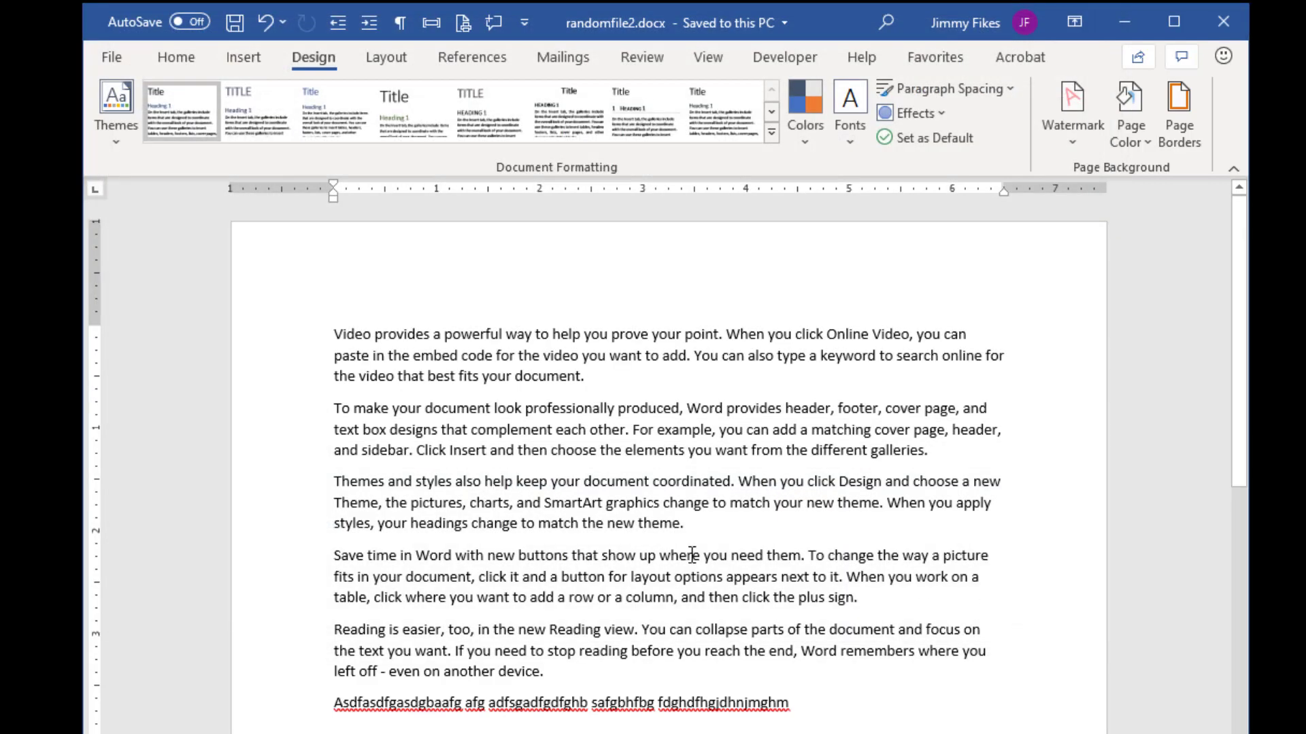